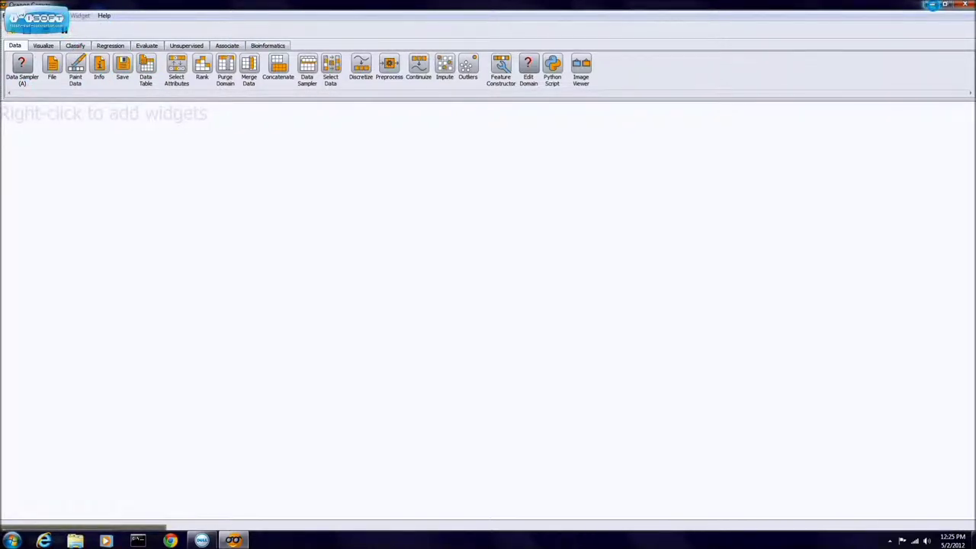
Place Data Sampler (A), File and Save widgets and link File→Data Sampler (A)→Save
{"action": "left_click", "coordinate": [932, 5]}
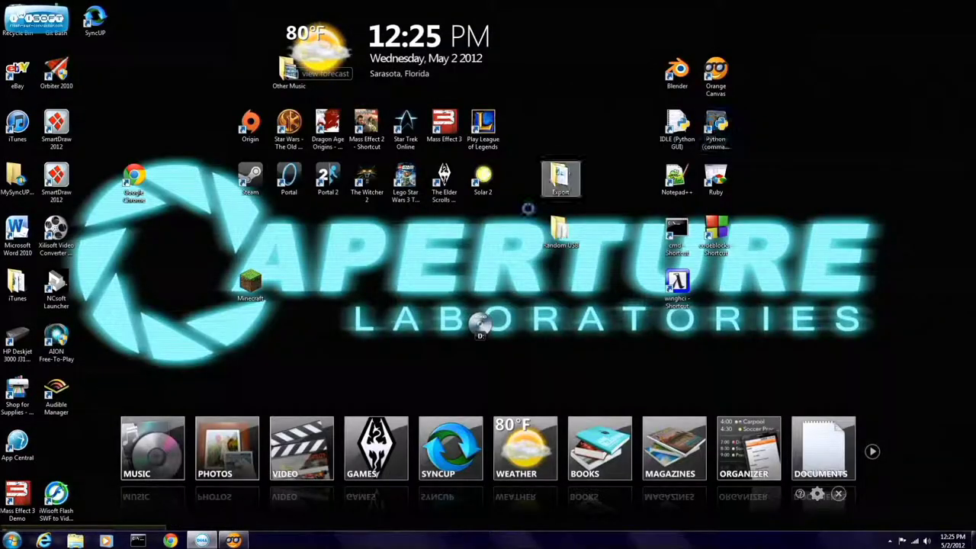
{"action": "left_click", "coordinate": [234, 540]}
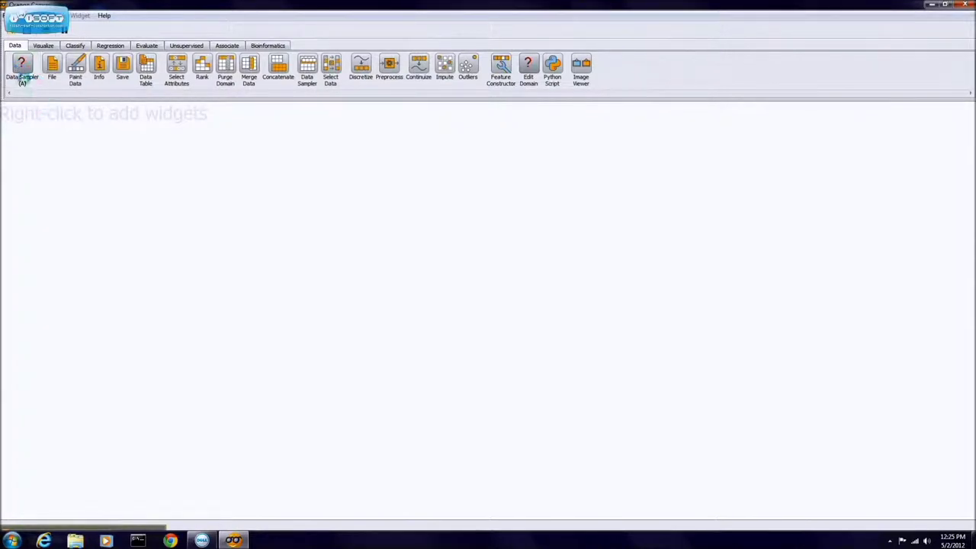
{"action": "mouse_move", "coordinate": [22, 68]}
{"action": "left_mouse_down"}
{"action": "mouse_move", "coordinate": [84, 235]}
{"action": "mouse_move", "coordinate": [247, 223]}
{"action": "left_mouse_up"}
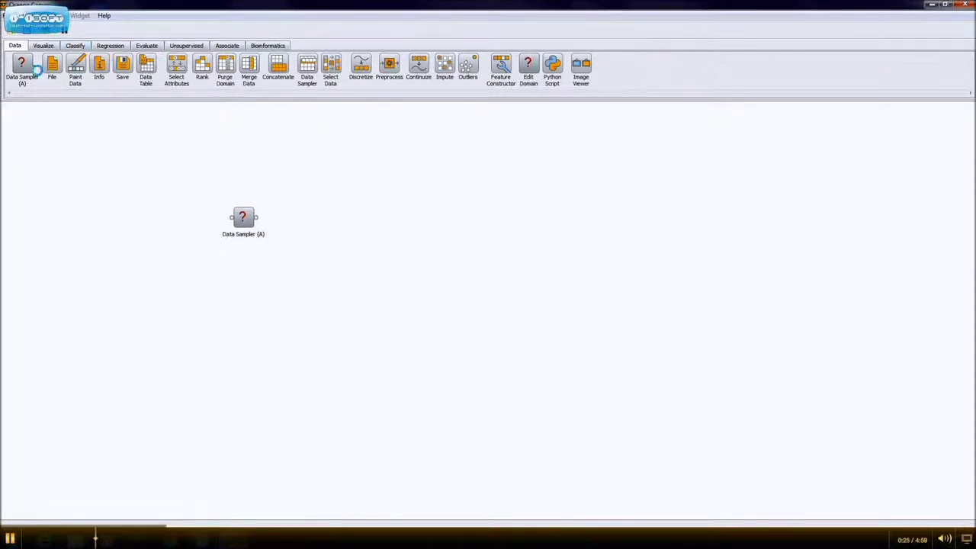
{"action": "mouse_move", "coordinate": [52, 65]}
{"action": "left_mouse_down"}
{"action": "mouse_move", "coordinate": [169, 233]}
{"action": "mouse_move", "coordinate": [223, 223]}
{"action": "left_mouse_up"}
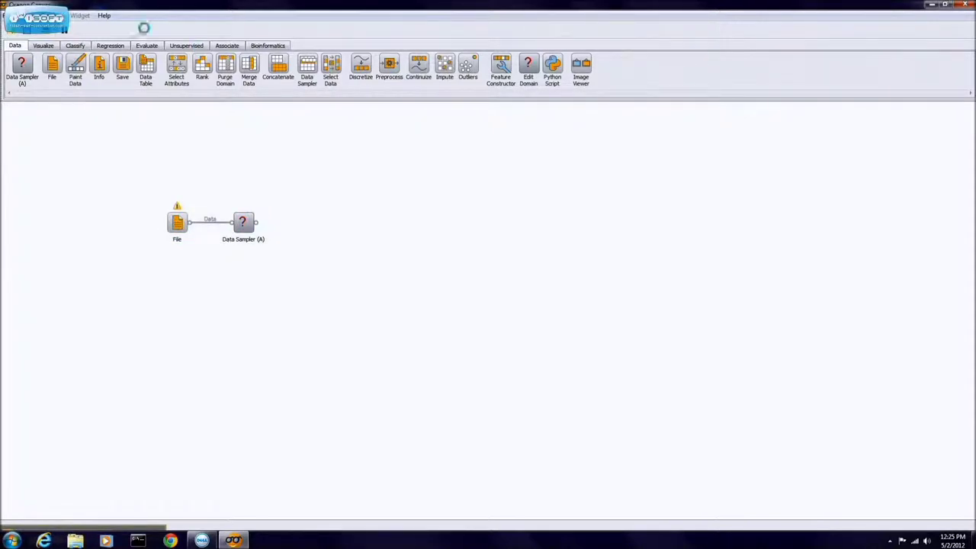
{"action": "left_click", "coordinate": [120, 62]}
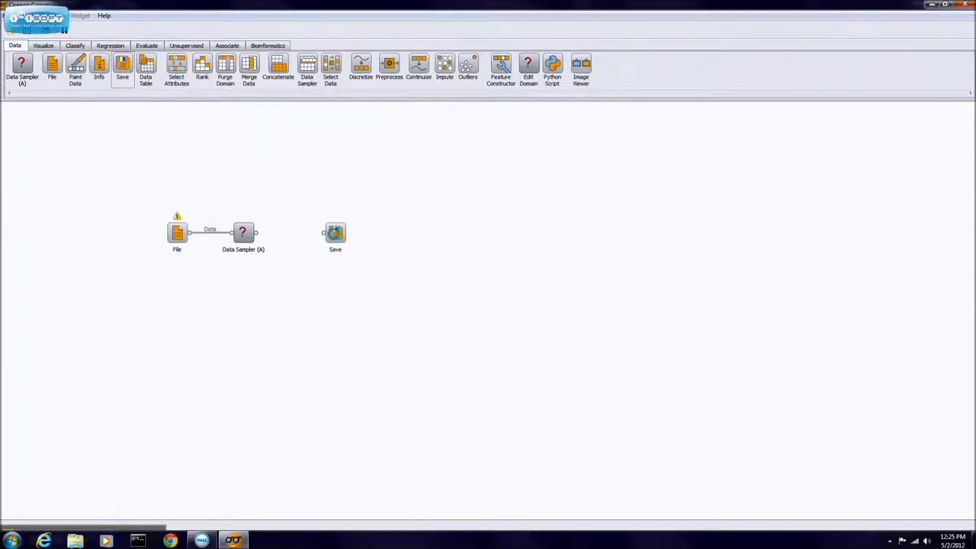
{"action": "left_click_drag", "start_coordinate": [258, 232], "coordinate": [322, 234]}
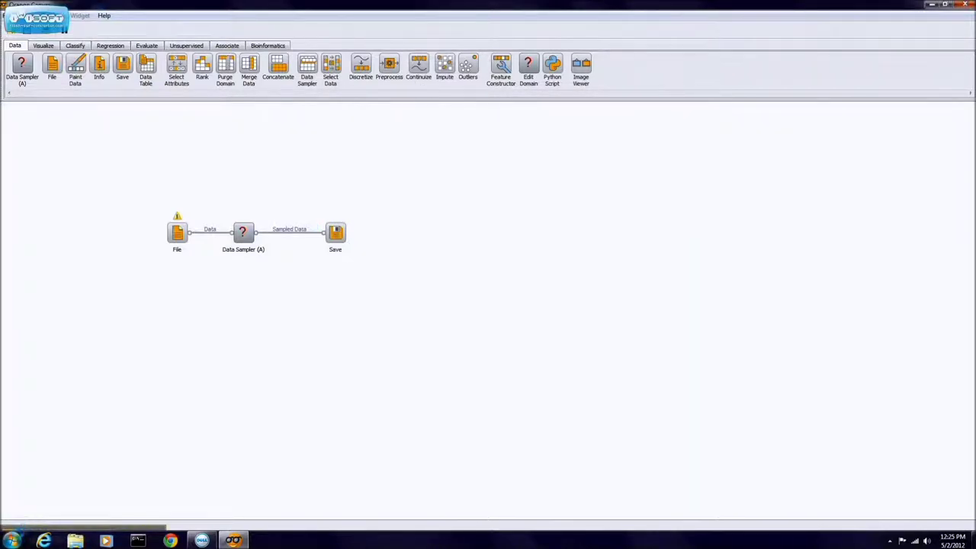
{"action": "left_click", "coordinate": [12, 540]}
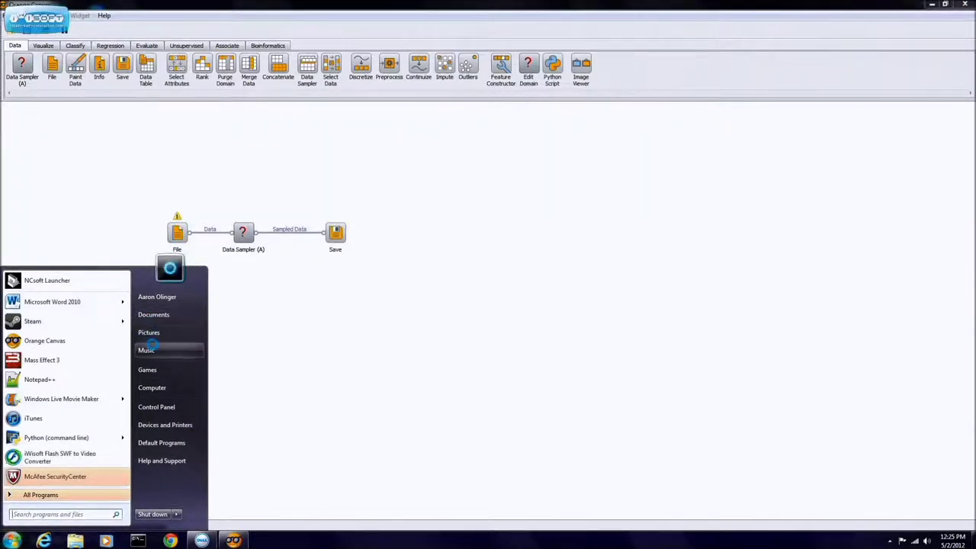
Open OWDataSamplerA.py from the Lexar (E:) drive with Edit with IDLE
{"action": "left_click", "coordinate": [151, 387]}
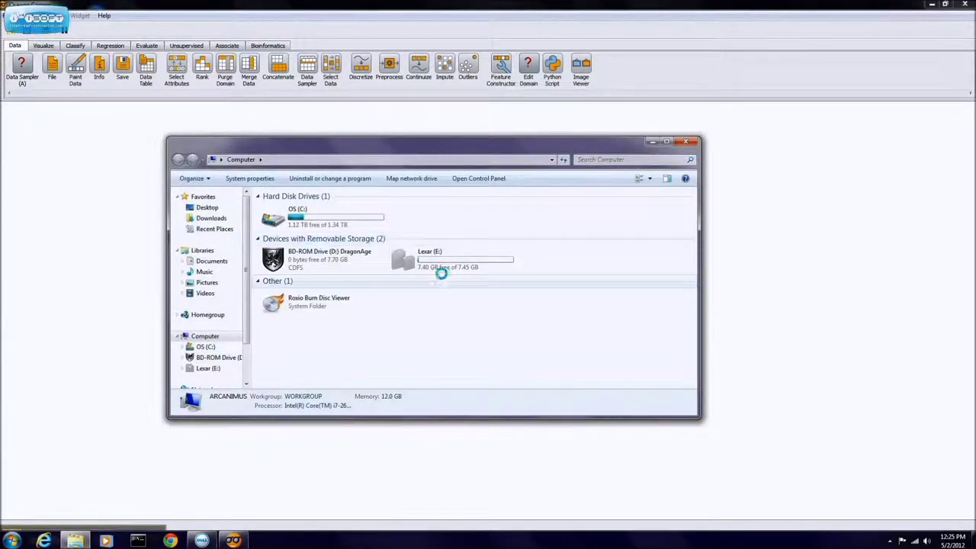
{"action": "double_click", "coordinate": [435, 262]}
{"action": "left_click", "coordinate": [320, 231]}
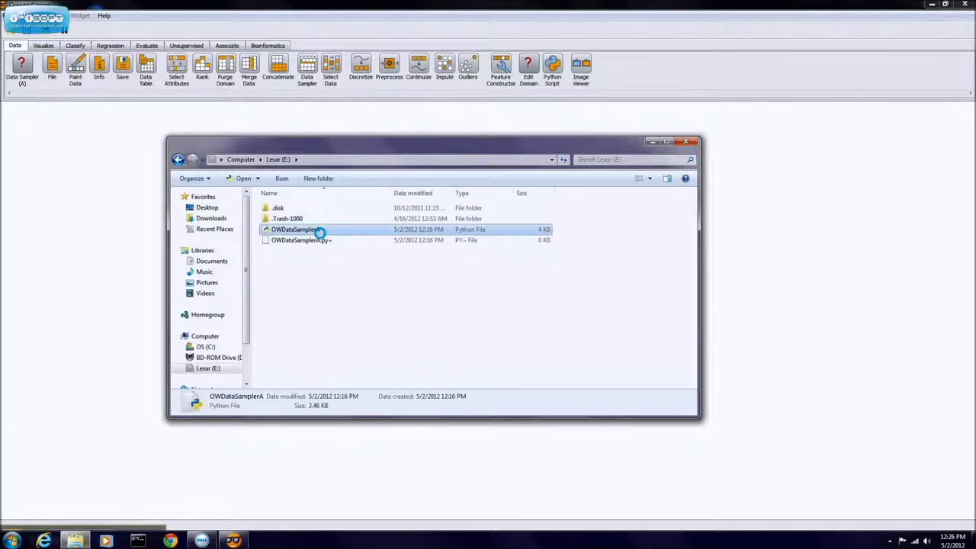
{"action": "right_click", "coordinate": [323, 232]}
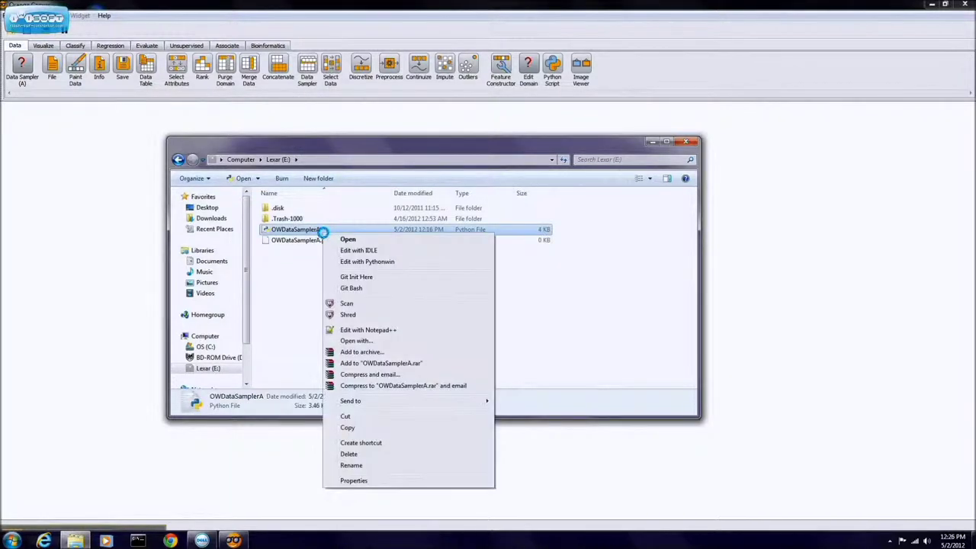
{"action": "left_click", "coordinate": [353, 250]}
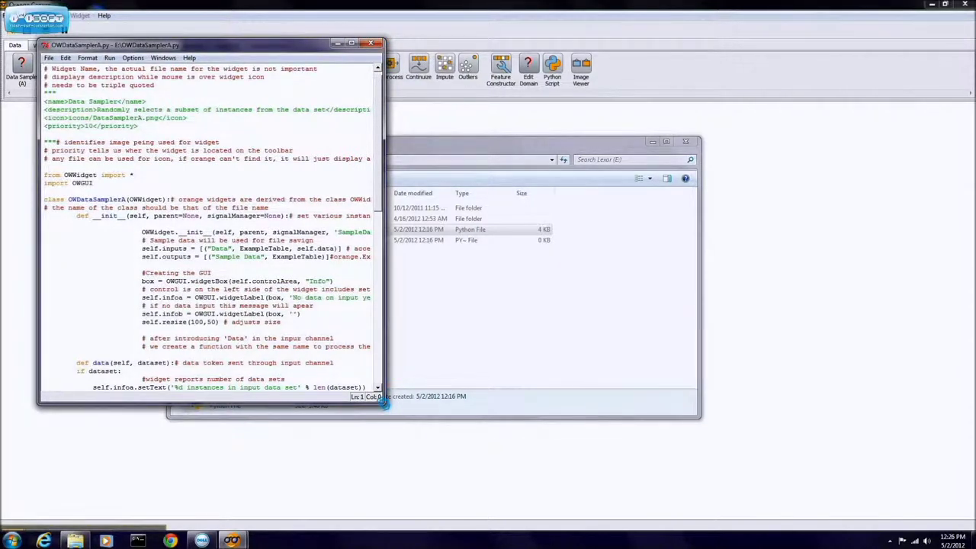
Enlarge the IDLE editor and highlight the widget name 'Data Sampler' in the metadata
{"action": "mouse_move", "coordinate": [384, 404]}
{"action": "left_mouse_down"}
{"action": "mouse_move", "coordinate": [432, 465]}
{"action": "mouse_move", "coordinate": [580, 466]}
{"action": "mouse_move", "coordinate": [638, 480]}
{"action": "left_mouse_up"}
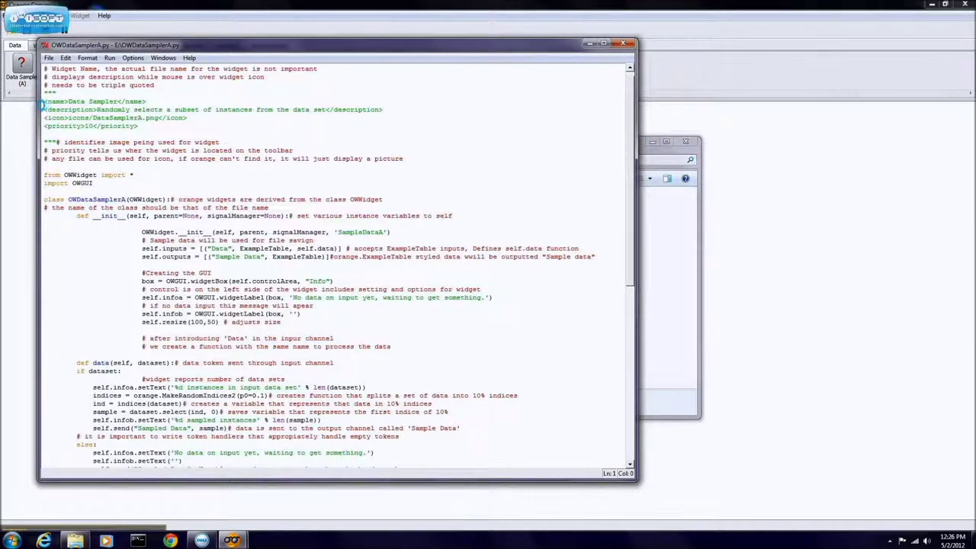
{"action": "left_click_drag", "start_coordinate": [46, 100], "coordinate": [152, 101]}
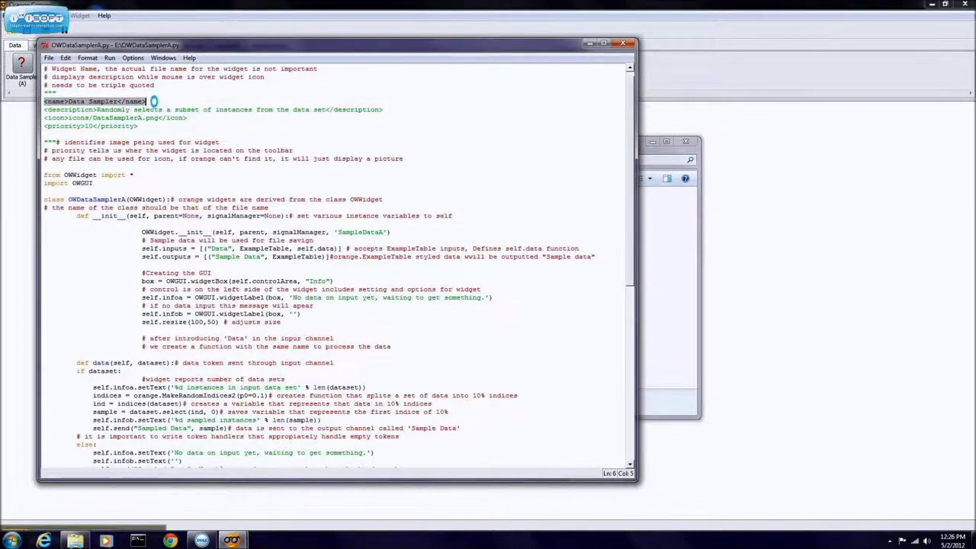
{"action": "left_click_drag", "start_coordinate": [152, 101], "coordinate": [67, 102]}
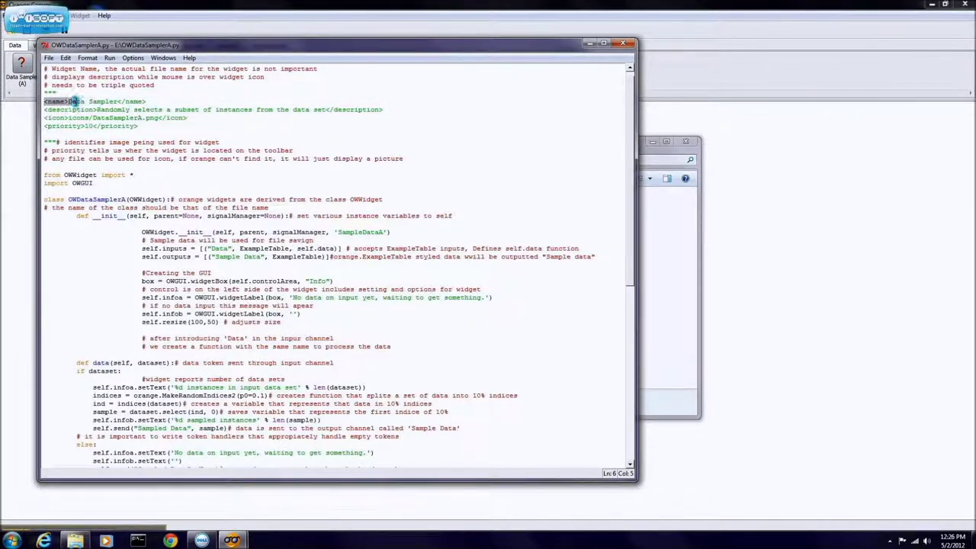
{"action": "left_click", "coordinate": [67, 101]}
{"action": "left_click_drag", "start_coordinate": [79, 101], "coordinate": [109, 102]}
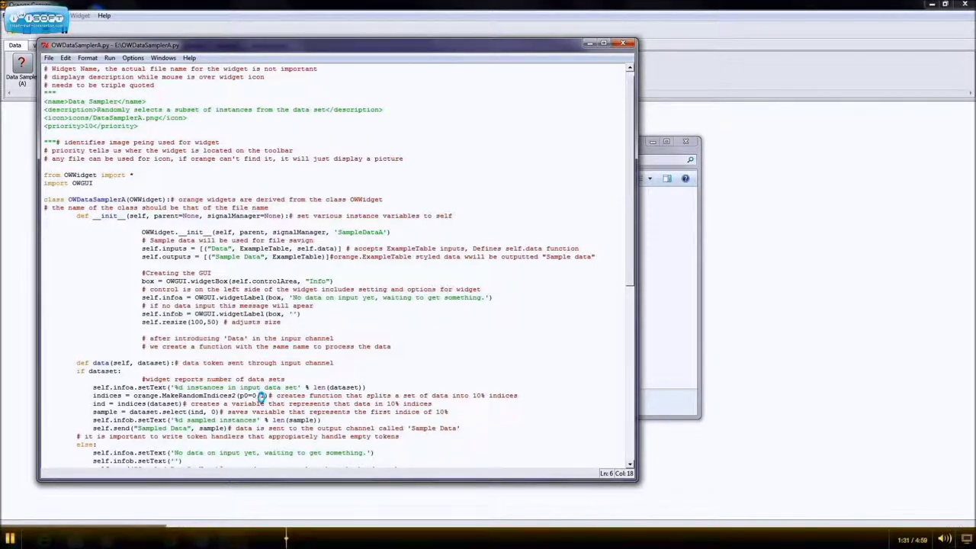
Point out the p0=0.1 sampling proportion in the source
{"action": "left_click", "coordinate": [264, 395]}
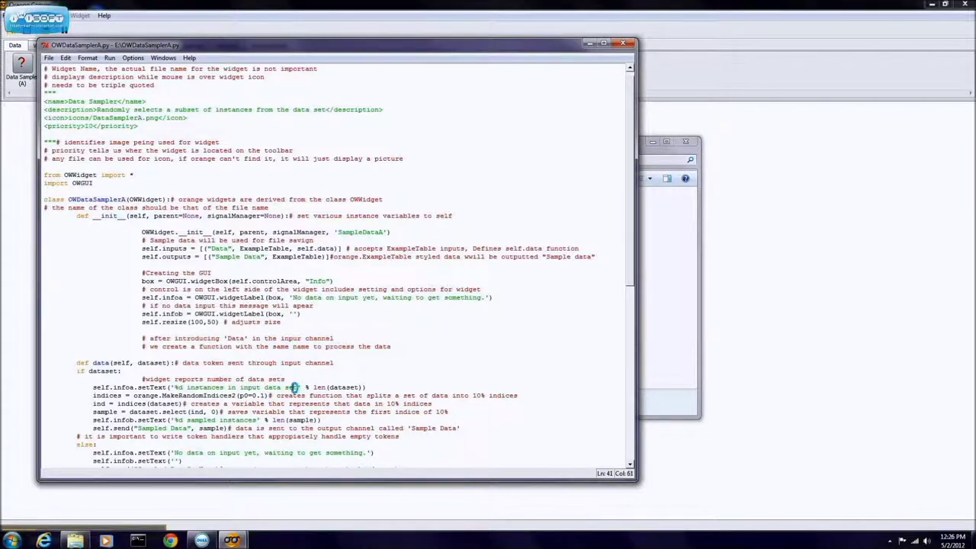
{"action": "scroll", "coordinate": [293, 387], "scroll_direction": "down", "scroll_amount": 3}
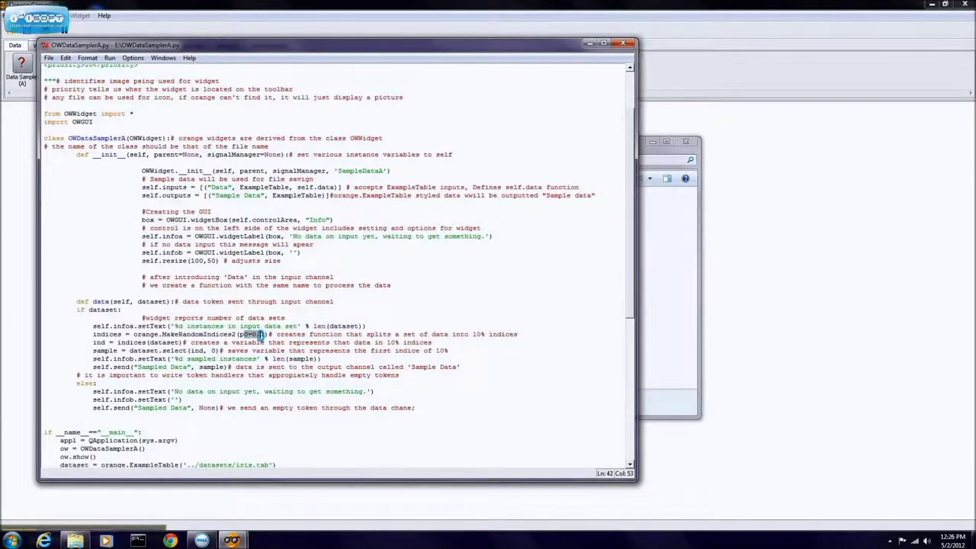
{"action": "scroll", "coordinate": [260, 334], "scroll_direction": "up", "scroll_amount": 3}
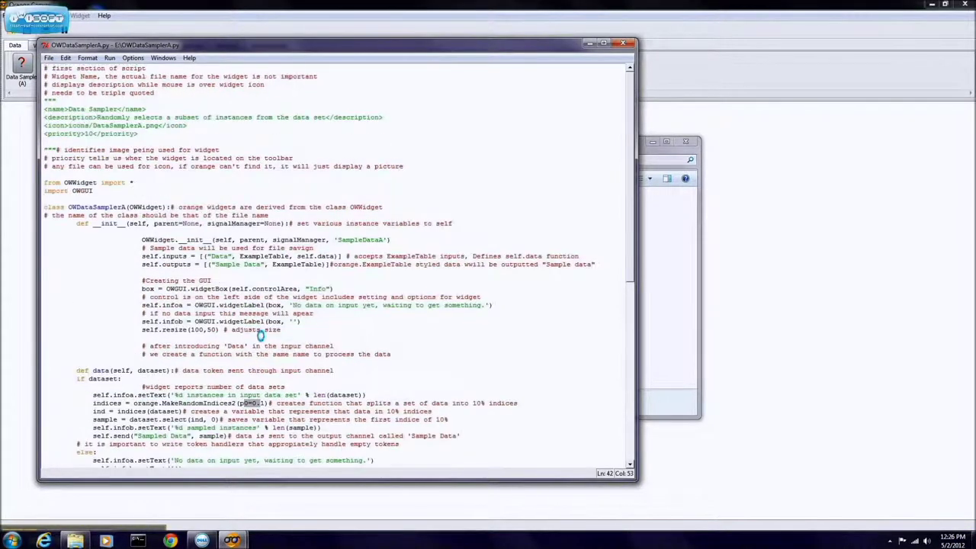
{"action": "left_click", "coordinate": [52, 110]}
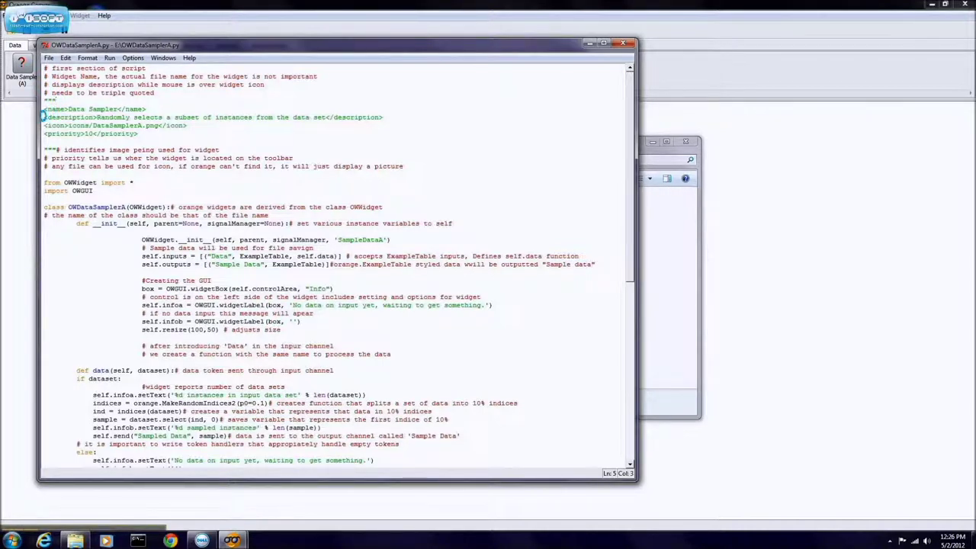
Highlight the widget description line, then close the editor to return to Orange Canvas
{"action": "left_click_drag", "start_coordinate": [45, 118], "coordinate": [249, 114]}
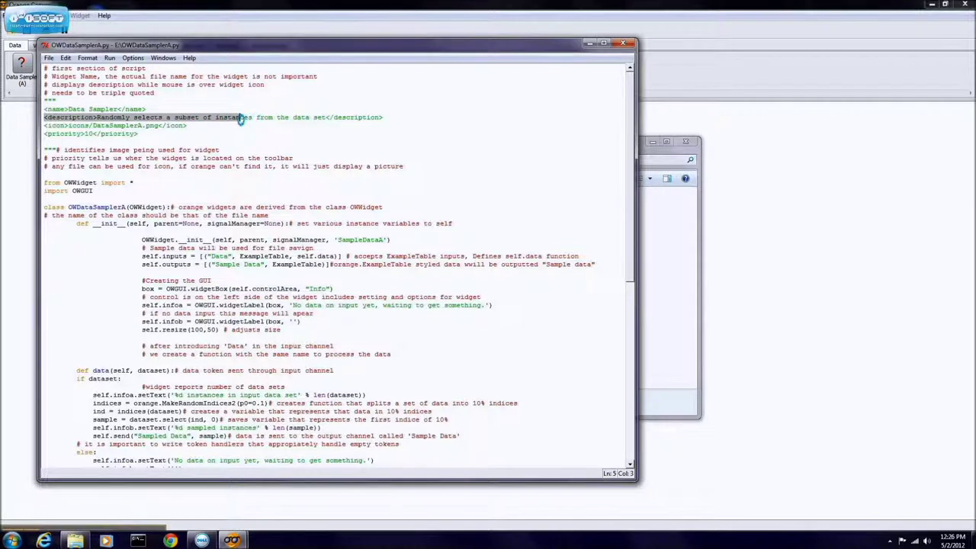
{"action": "left_click_drag", "start_coordinate": [249, 114], "coordinate": [380, 120]}
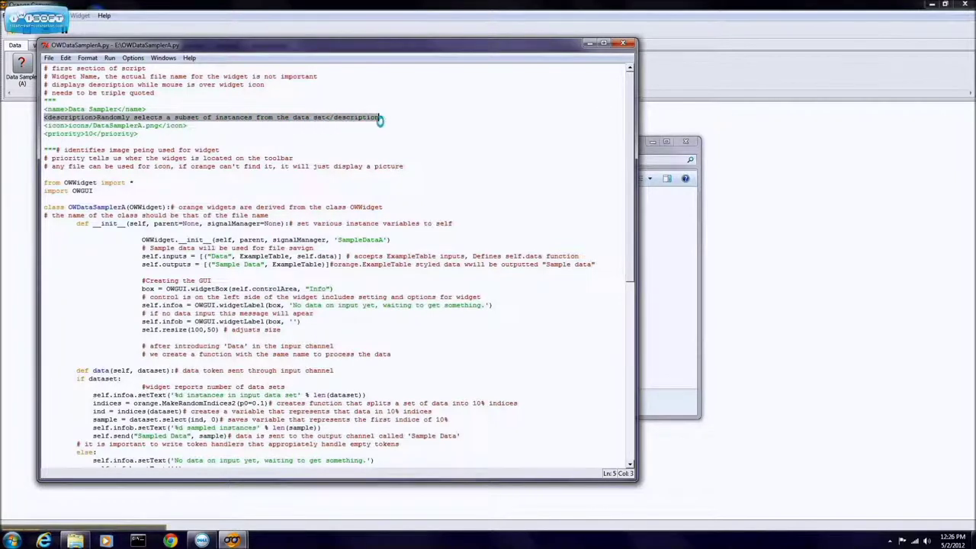
{"action": "left_click", "coordinate": [100, 101]}
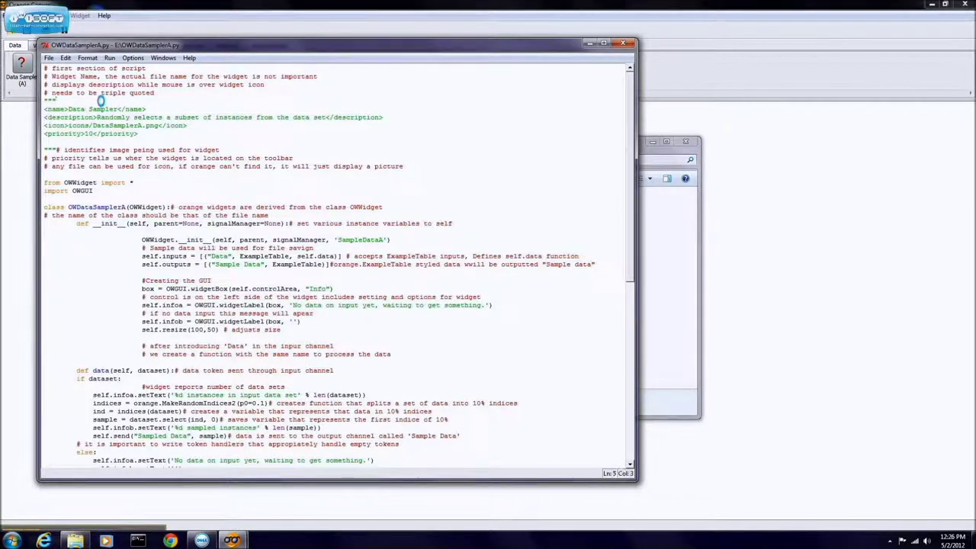
{"action": "left_click", "coordinate": [19, 180]}
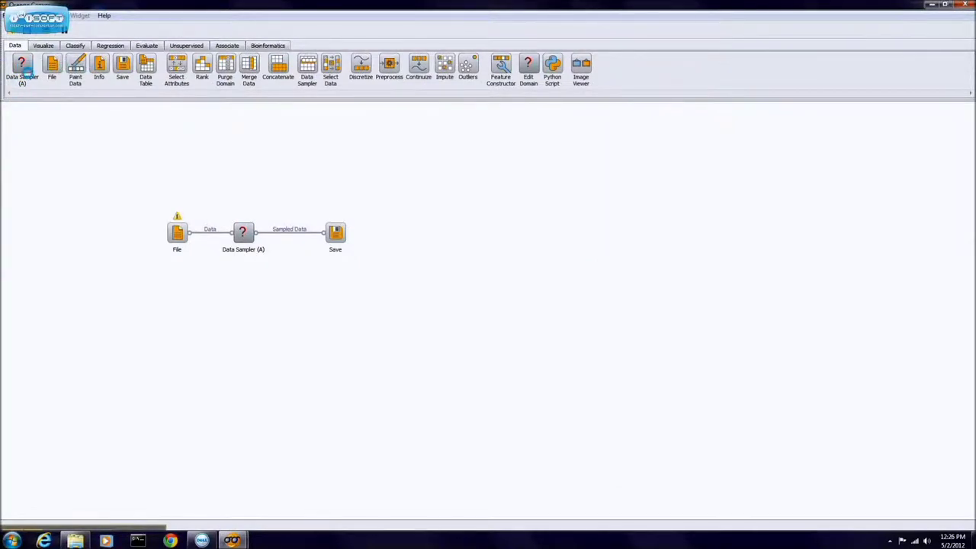
Add an extra Data Sampler (A) widget and remove it via its context menu
{"action": "left_click", "coordinate": [23, 67]}
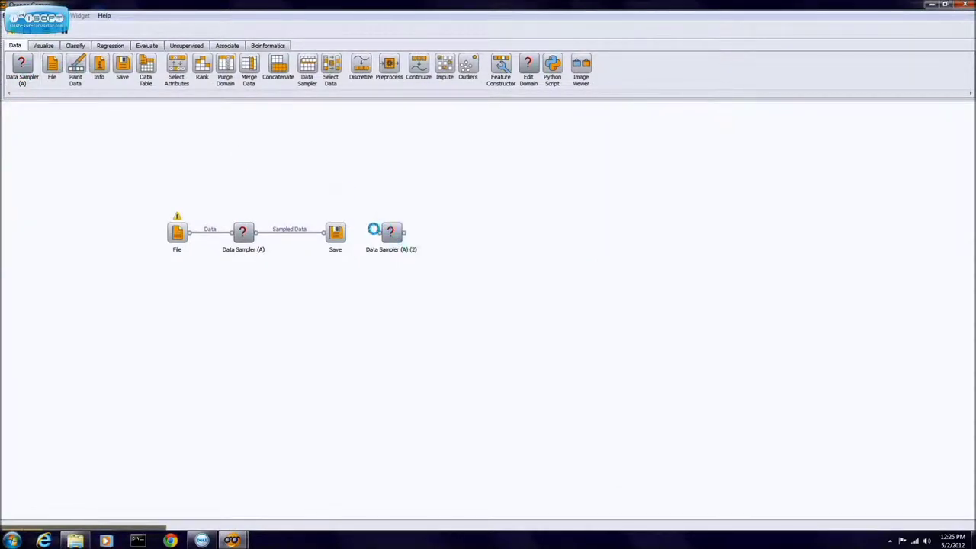
{"action": "right_click", "coordinate": [392, 235]}
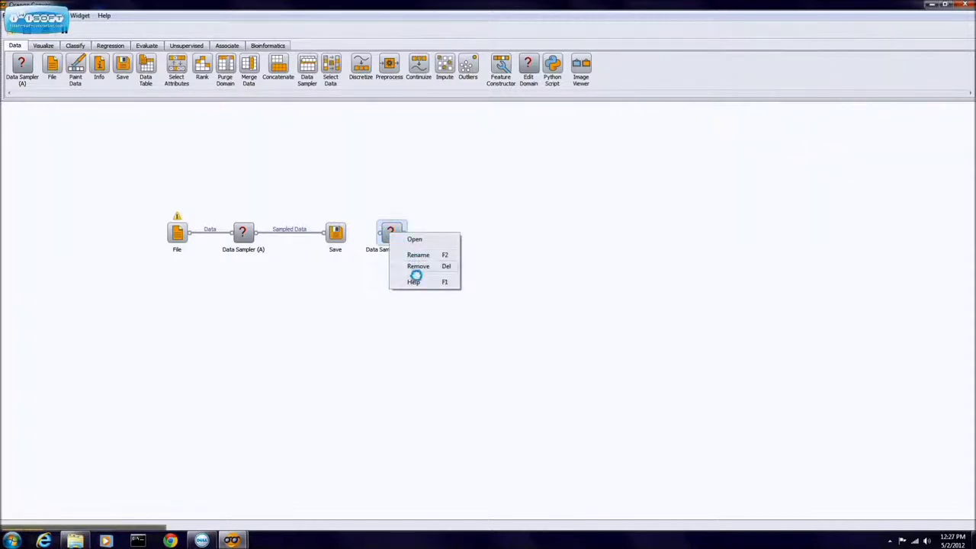
{"action": "left_click", "coordinate": [417, 266]}
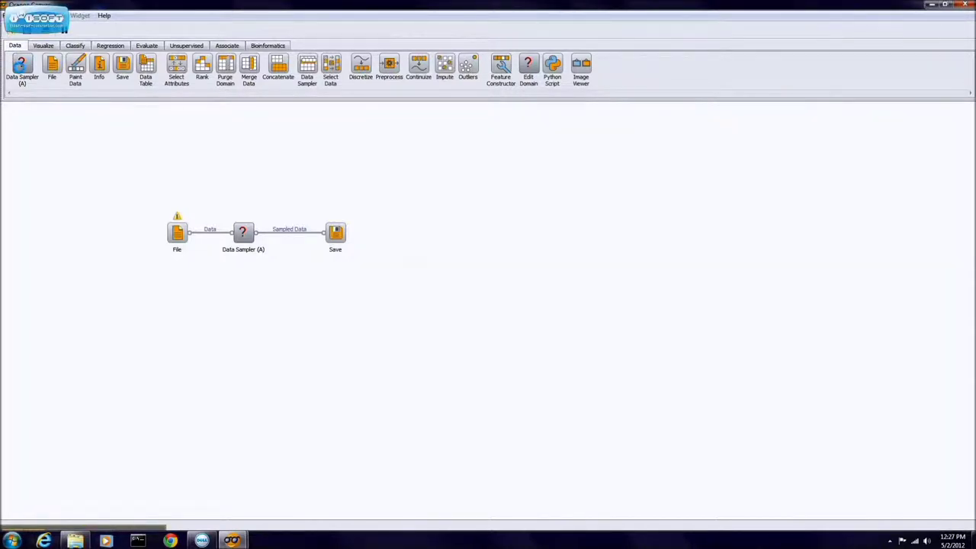
{"action": "left_click", "coordinate": [150, 64]}
Add another Data Sampler (A) copy and delete it again from the canvas
{"action": "left_click", "coordinate": [22, 65]}
{"action": "right_click", "coordinate": [402, 234]}
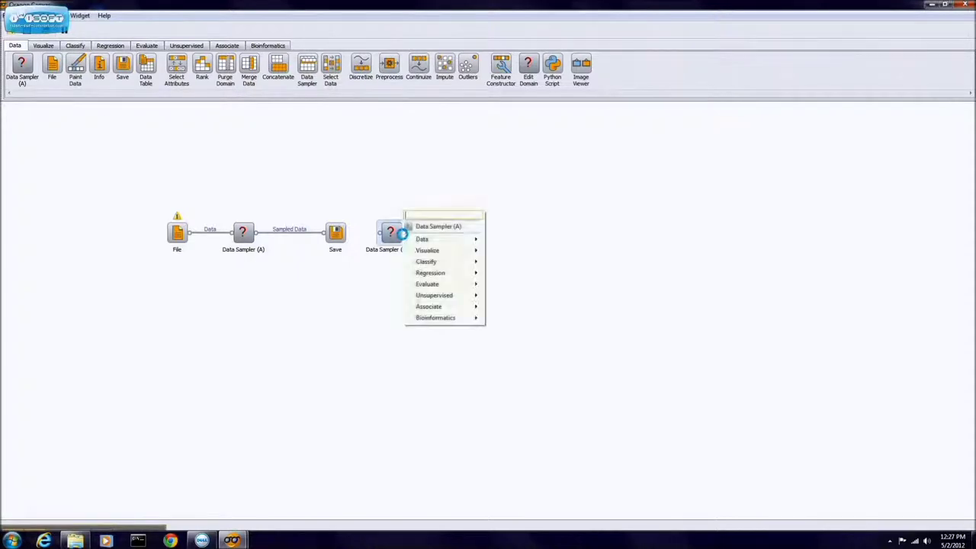
{"action": "right_click", "coordinate": [398, 231]}
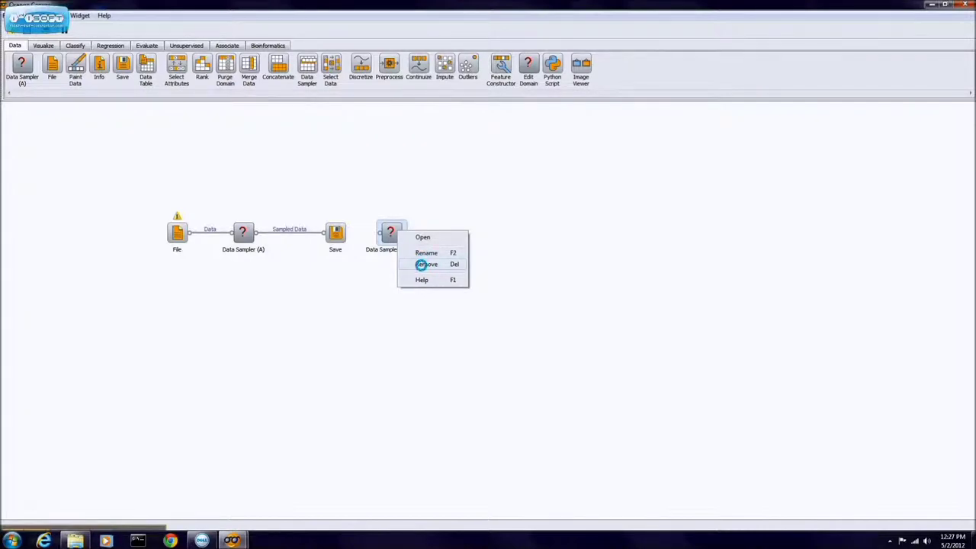
{"action": "left_click", "coordinate": [421, 263]}
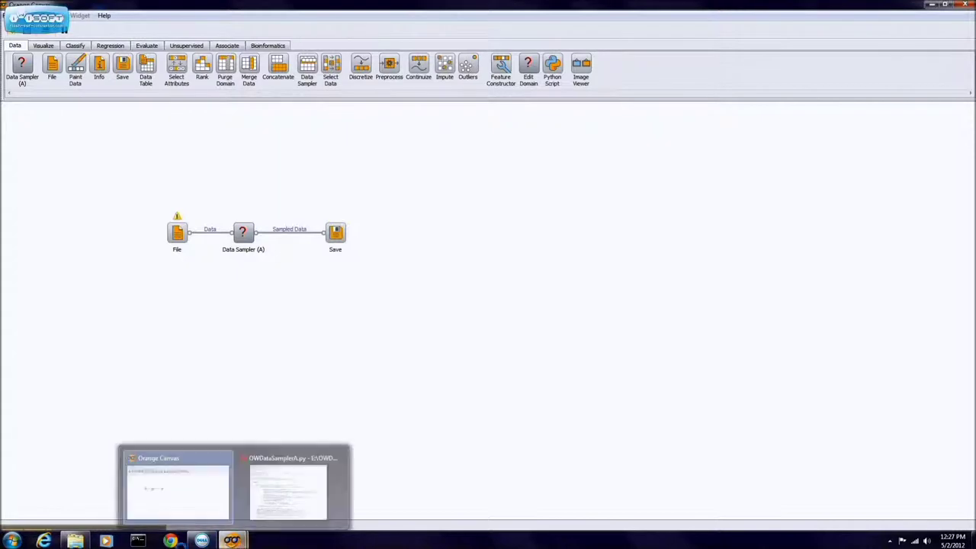
{"action": "mouse_move", "coordinate": [232, 540]}
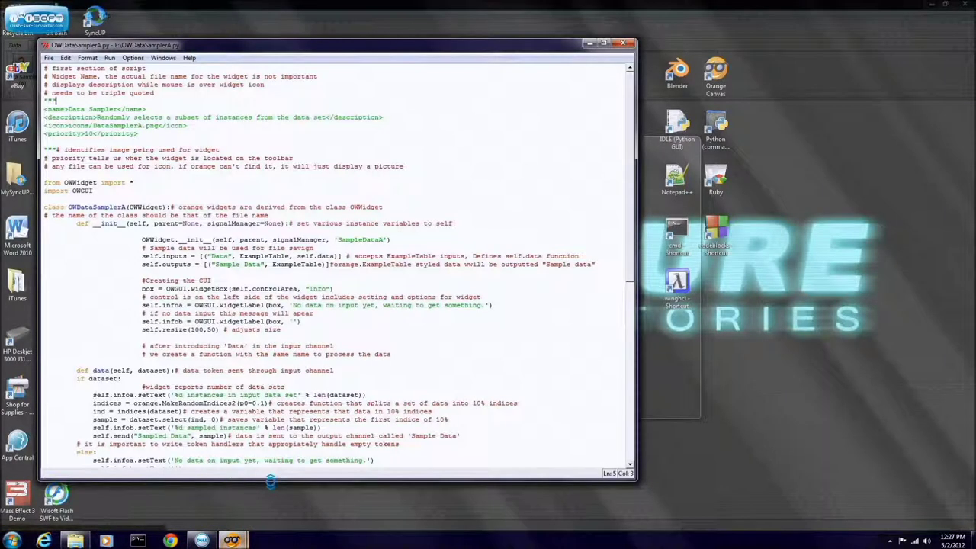
Bring OWDataSamplerA.py forward and highlight the <icon> and <priority> header lines
{"action": "left_click", "coordinate": [244, 494]}
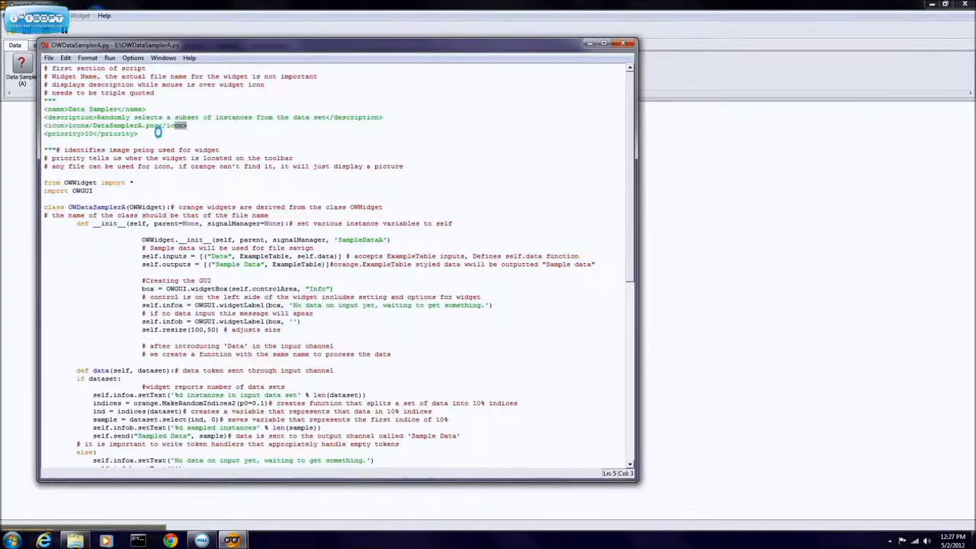
{"action": "mouse_move", "coordinate": [186, 125]}
{"action": "left_mouse_down"}
{"action": "mouse_move", "coordinate": [72, 133]}
{"action": "mouse_move", "coordinate": [43, 126]}
{"action": "left_mouse_up"}
{"action": "left_click", "coordinate": [44, 125]}
{"action": "left_click_drag", "start_coordinate": [189, 127], "coordinate": [36, 125]}
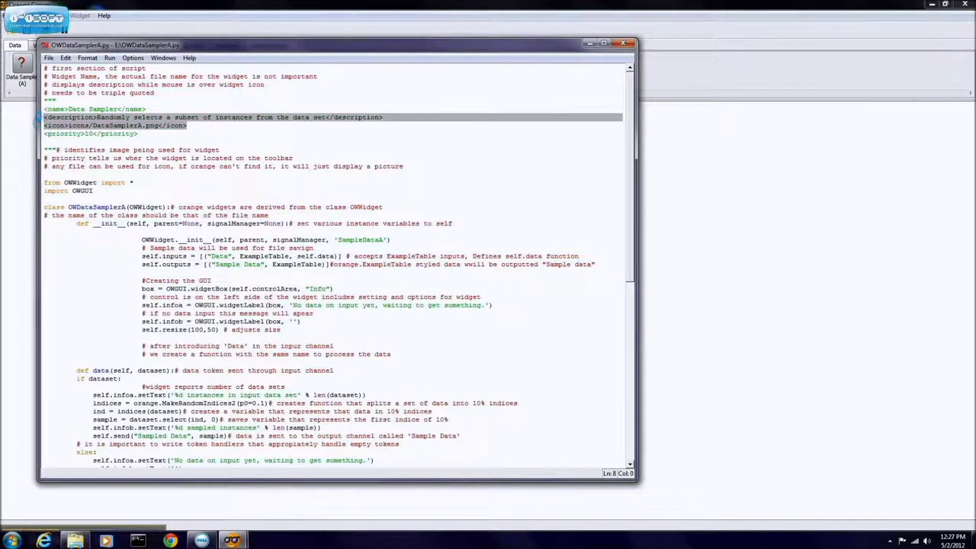
{"action": "left_click_drag", "start_coordinate": [37, 125], "coordinate": [205, 123]}
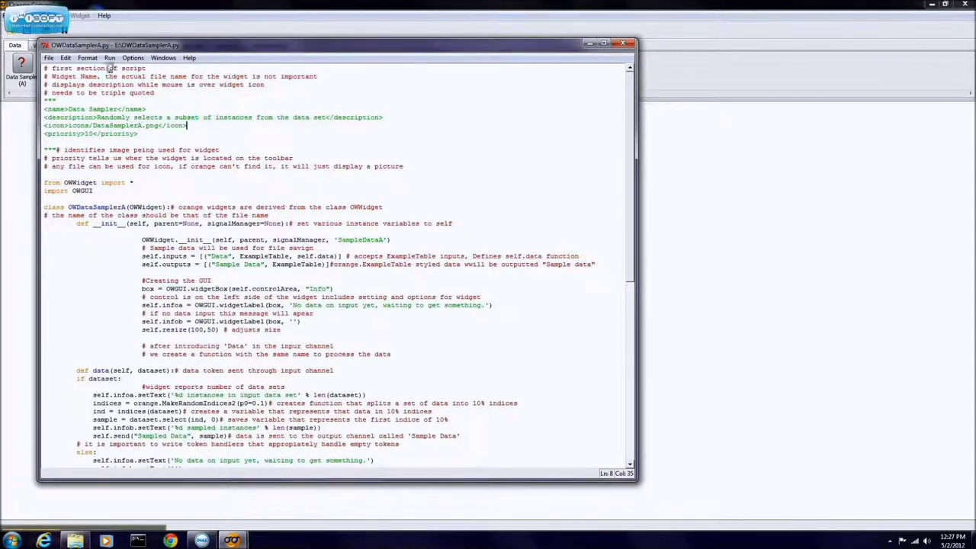
Reposition the IDLE window over the canvas and mark the closing priority tag
{"action": "left_click_drag", "start_coordinate": [84, 44], "coordinate": [315, 84]}
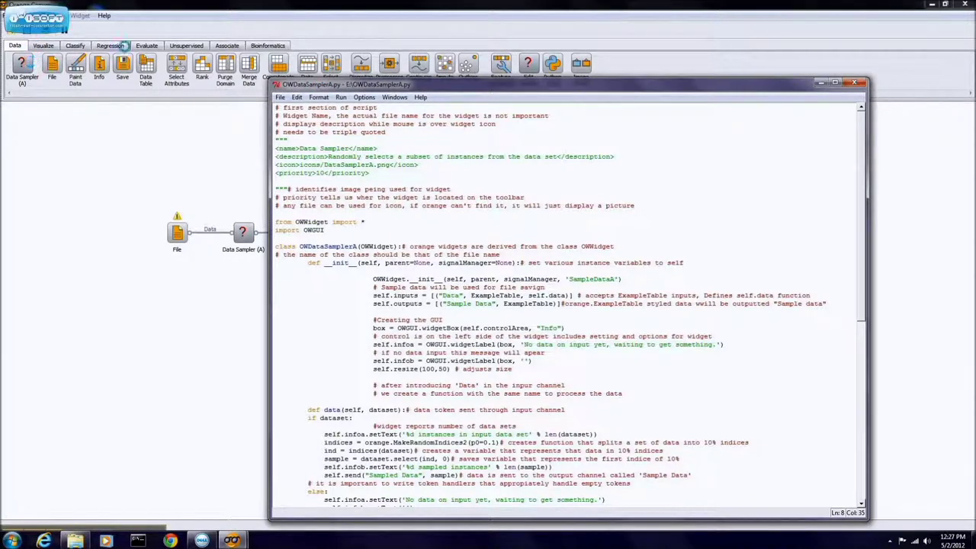
{"action": "mouse_move", "coordinate": [374, 84]}
{"action": "left_mouse_down"}
{"action": "mouse_move", "coordinate": [293, 88]}
{"action": "mouse_move", "coordinate": [177, 37]}
{"action": "left_mouse_up"}
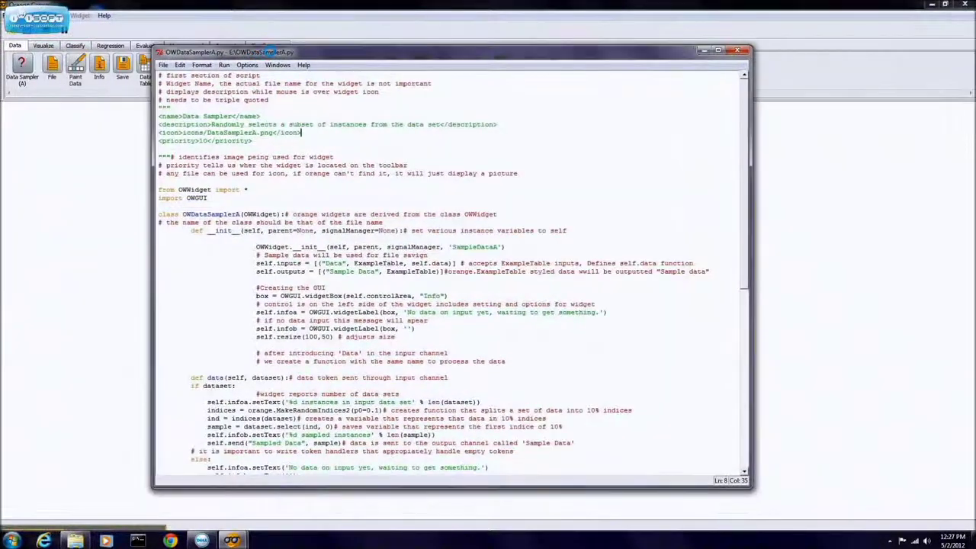
{"action": "left_click_drag", "start_coordinate": [177, 37], "coordinate": [273, 49]}
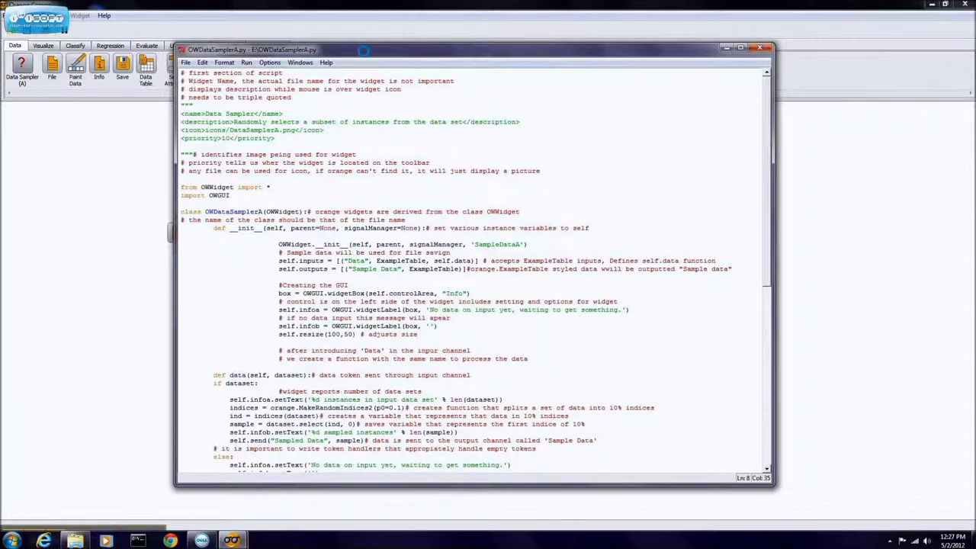
{"action": "mouse_move", "coordinate": [364, 50]}
{"action": "left_mouse_down"}
{"action": "mouse_move", "coordinate": [290, 41]}
{"action": "mouse_move", "coordinate": [262, 50]}
{"action": "left_mouse_up"}
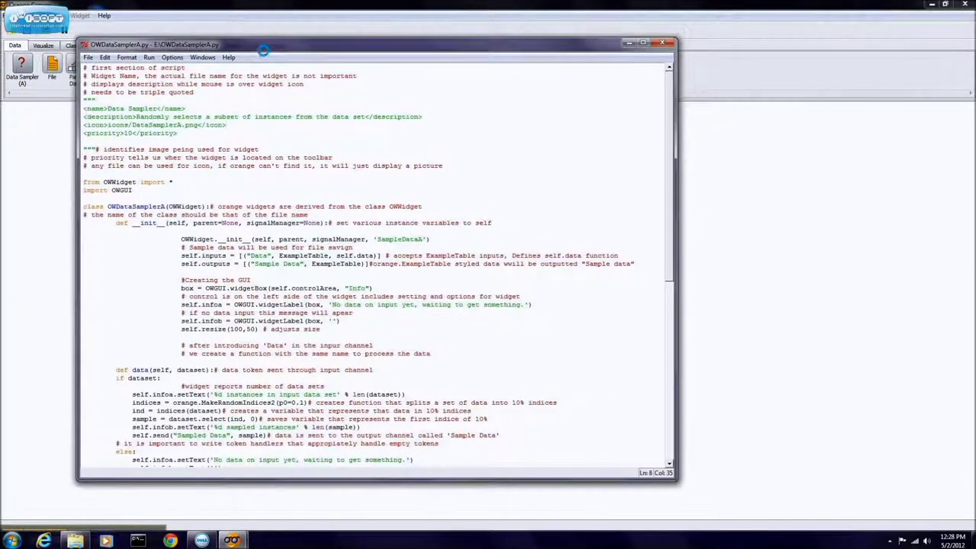
{"action": "left_click_drag", "start_coordinate": [262, 50], "coordinate": [428, 72]}
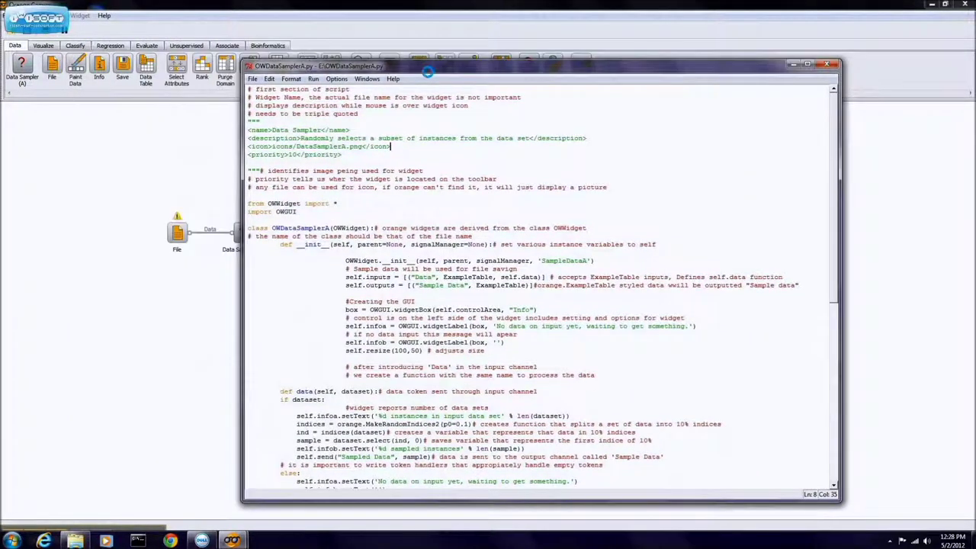
{"action": "left_click_drag", "start_coordinate": [342, 155], "coordinate": [328, 155]}
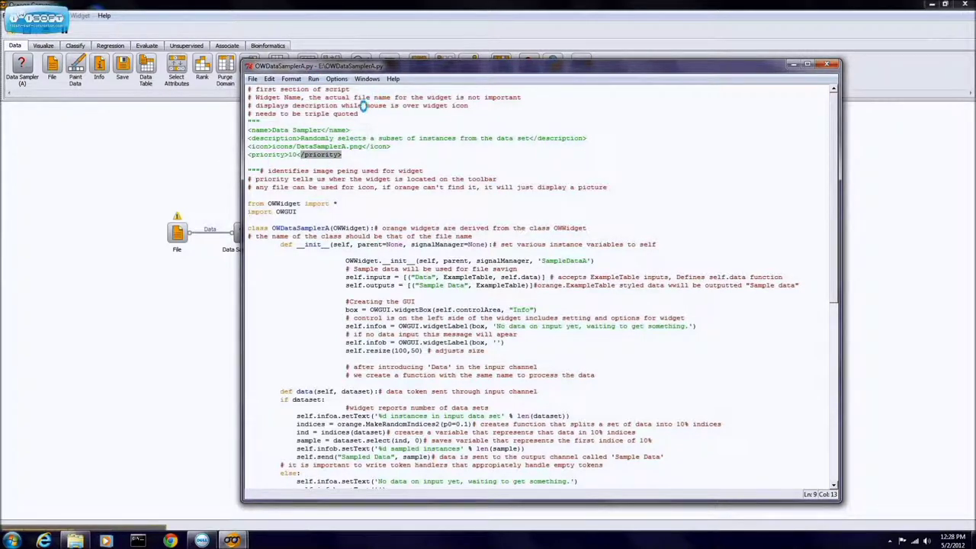
{"action": "left_click", "coordinate": [311, 180]}
{"action": "scroll", "coordinate": [311, 179], "scroll_direction": "down", "scroll_amount": 1}
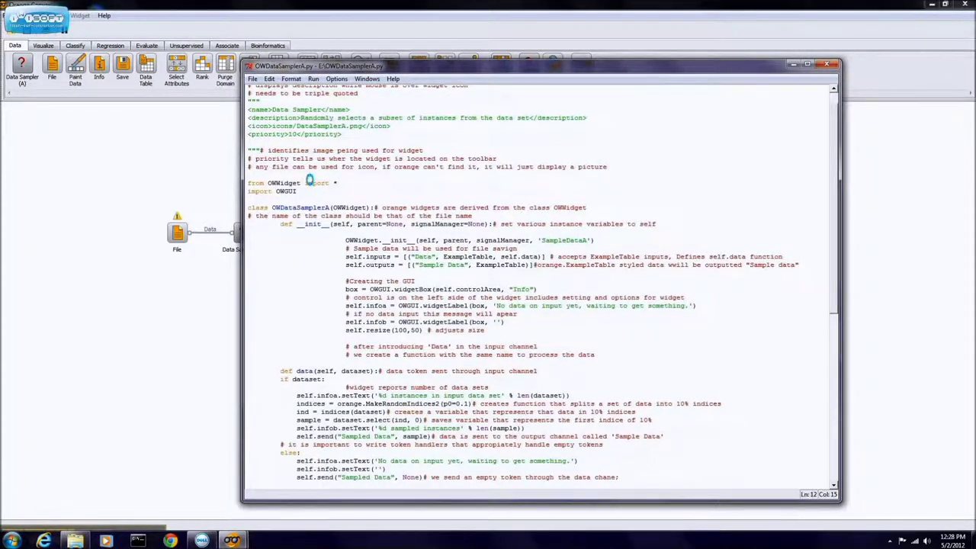
{"action": "left_click_drag", "start_coordinate": [247, 184], "coordinate": [348, 181]}
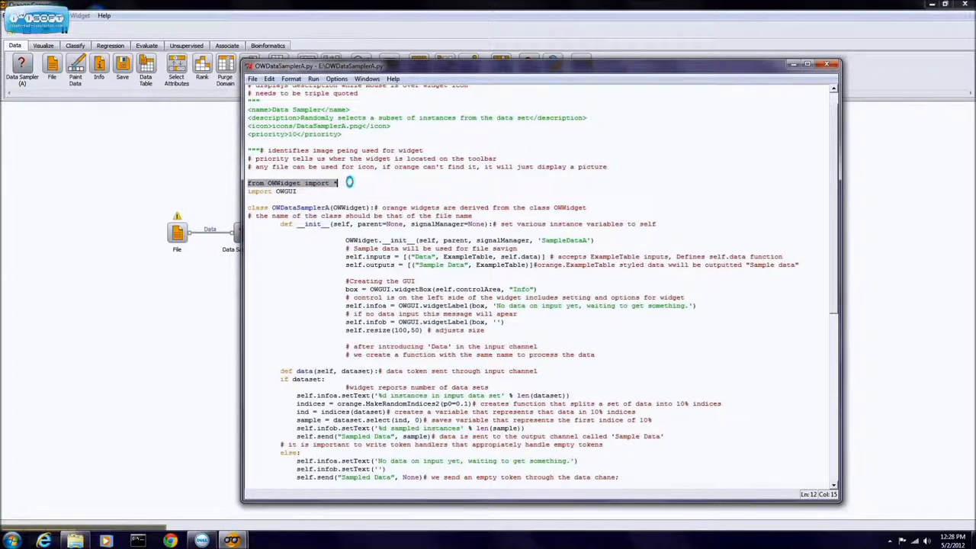
{"action": "left_click", "coordinate": [350, 182]}
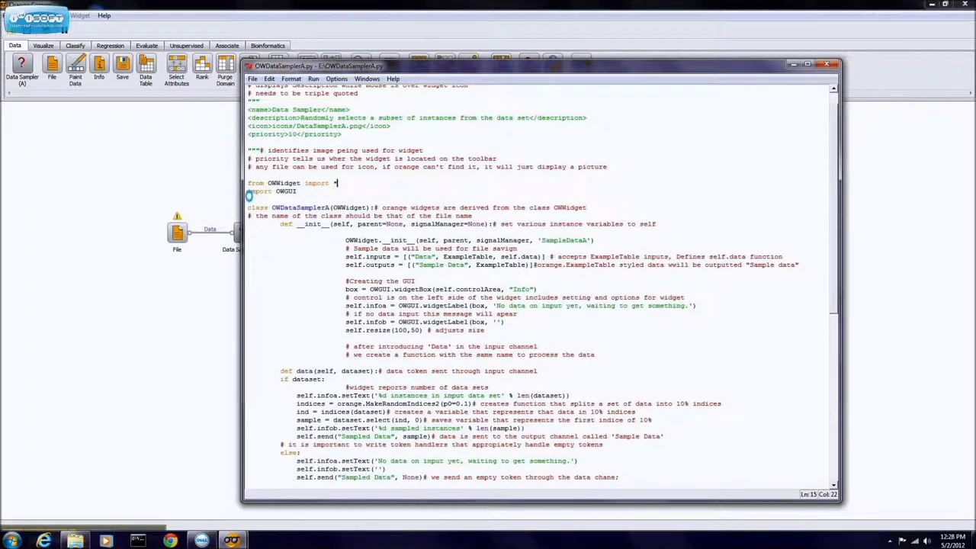
{"action": "left_click_drag", "start_coordinate": [248, 192], "coordinate": [301, 191]}
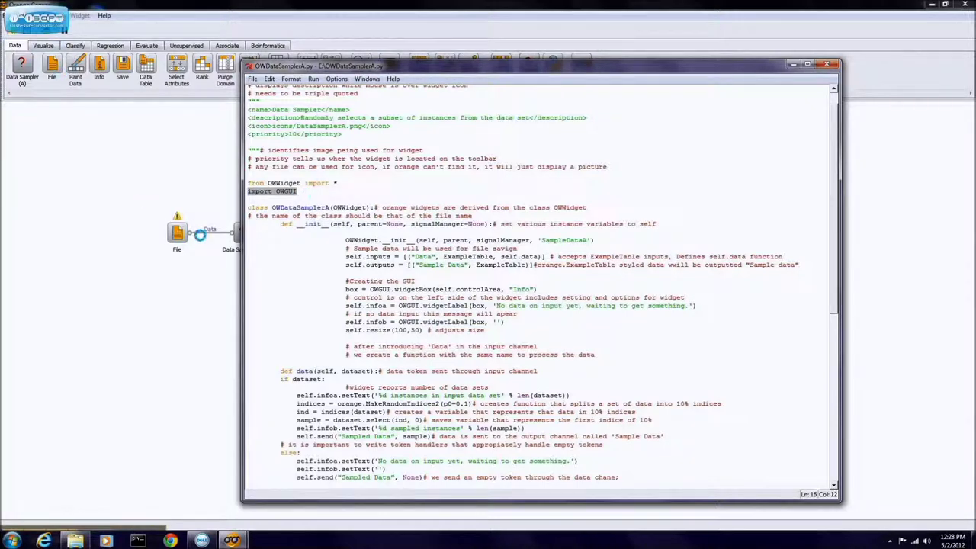
{"action": "left_click", "coordinate": [320, 208]}
{"action": "scroll", "coordinate": [320, 207], "scroll_direction": "down", "scroll_amount": 1}
{"action": "scroll", "coordinate": [320, 208], "scroll_direction": "down", "scroll_amount": 2}
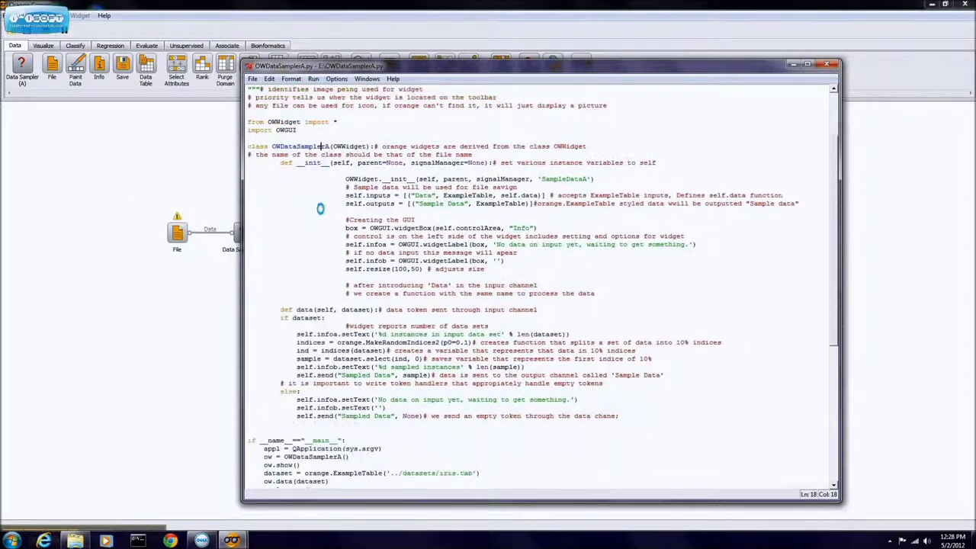
{"action": "scroll", "coordinate": [320, 208], "scroll_direction": "down", "scroll_amount": 4}
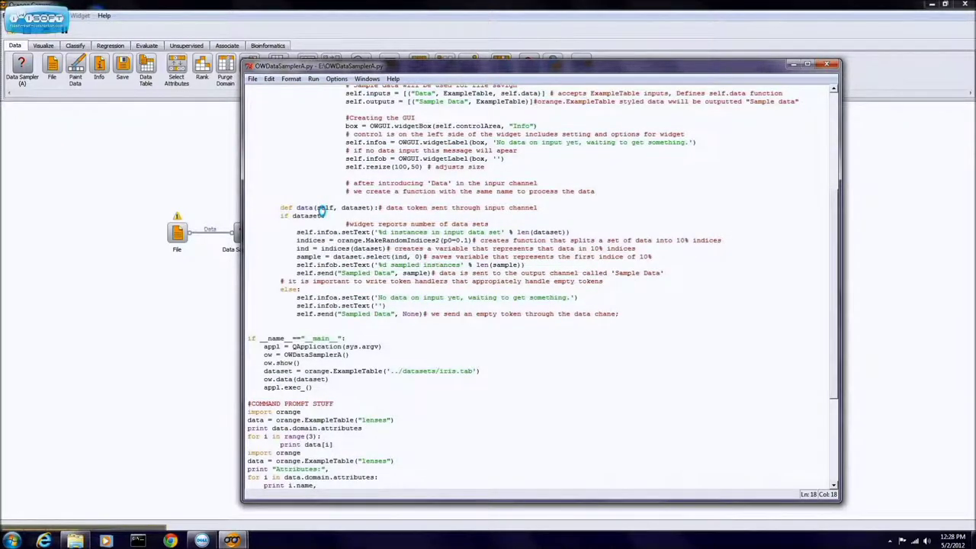
{"action": "scroll", "coordinate": [320, 209], "scroll_direction": "down", "scroll_amount": 5}
{"action": "scroll", "coordinate": [321, 209], "scroll_direction": "down", "scroll_amount": 1}
{"action": "scroll", "coordinate": [320, 209], "scroll_direction": "up", "scroll_amount": 1}
{"action": "scroll", "coordinate": [320, 209], "scroll_direction": "up", "scroll_amount": 4}
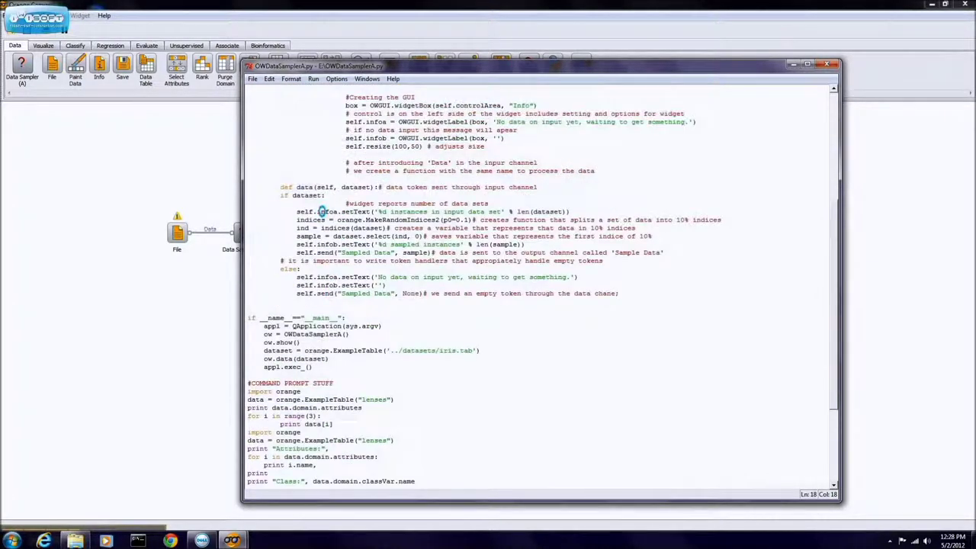
{"action": "scroll", "coordinate": [320, 211], "scroll_direction": "up", "scroll_amount": 3}
{"action": "scroll", "coordinate": [317, 208], "scroll_direction": "up", "scroll_amount": 5}
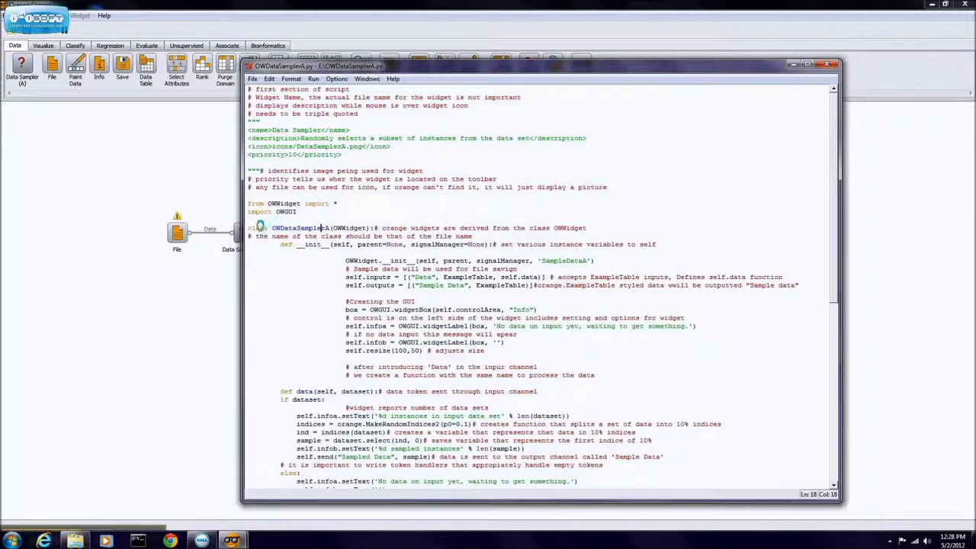
{"action": "left_click_drag", "start_coordinate": [269, 228], "coordinate": [320, 228]}
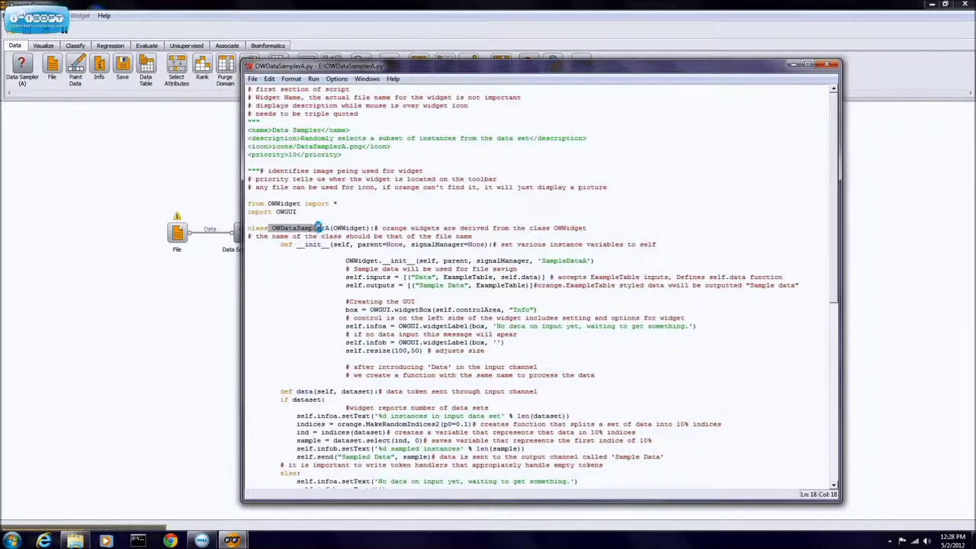
{"action": "left_click", "coordinate": [315, 228]}
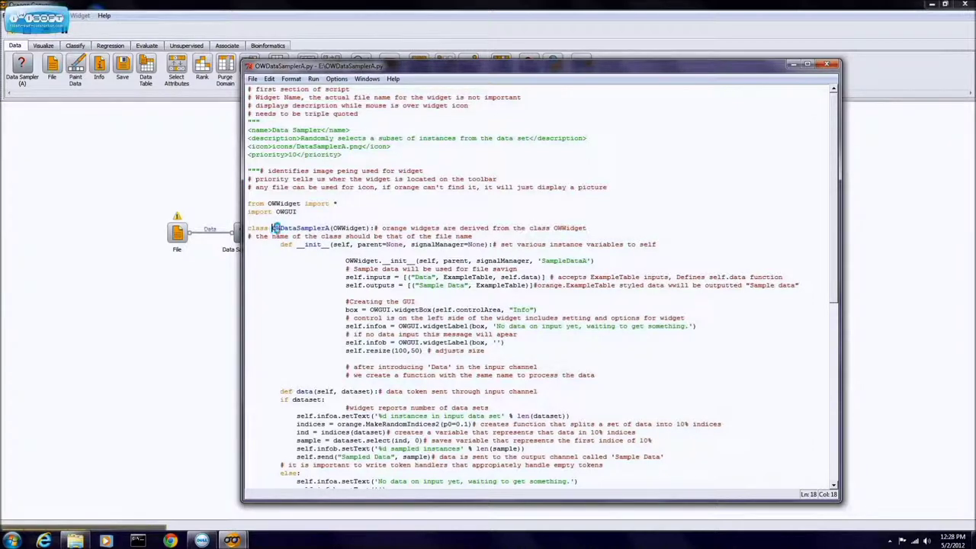
{"action": "left_click_drag", "start_coordinate": [273, 228], "coordinate": [336, 228]}
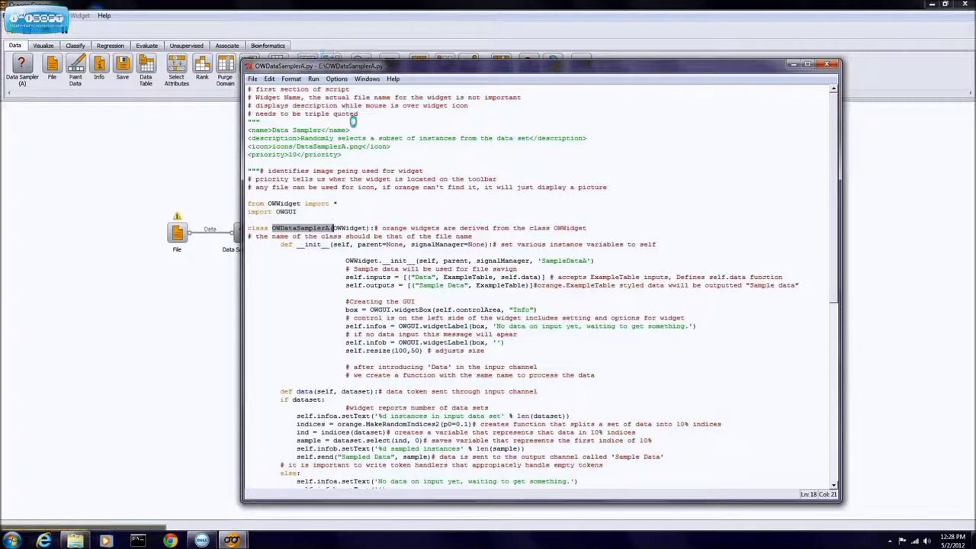
{"action": "left_click", "coordinate": [310, 228]}
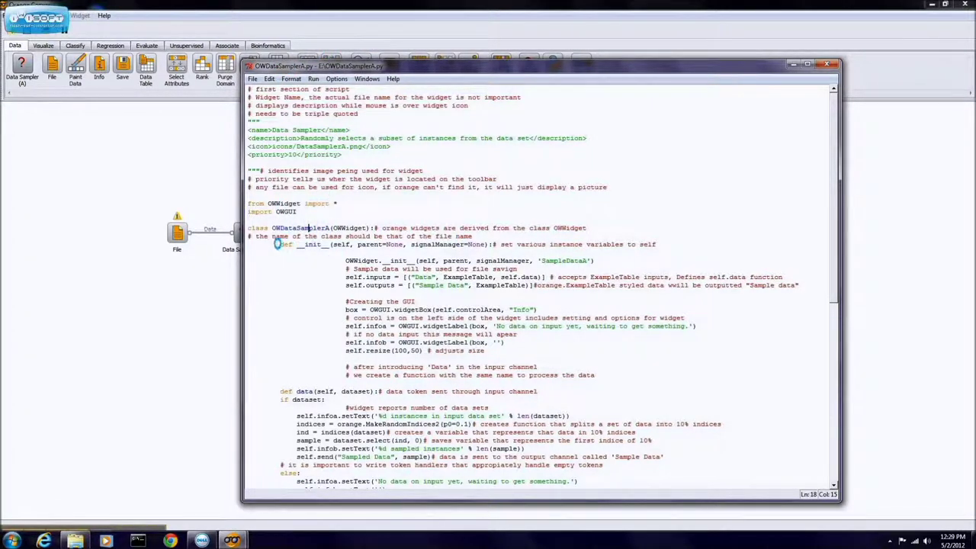
Highlight the __init__ signature and its self and parent parameters
{"action": "left_click_drag", "start_coordinate": [277, 244], "coordinate": [333, 244]}
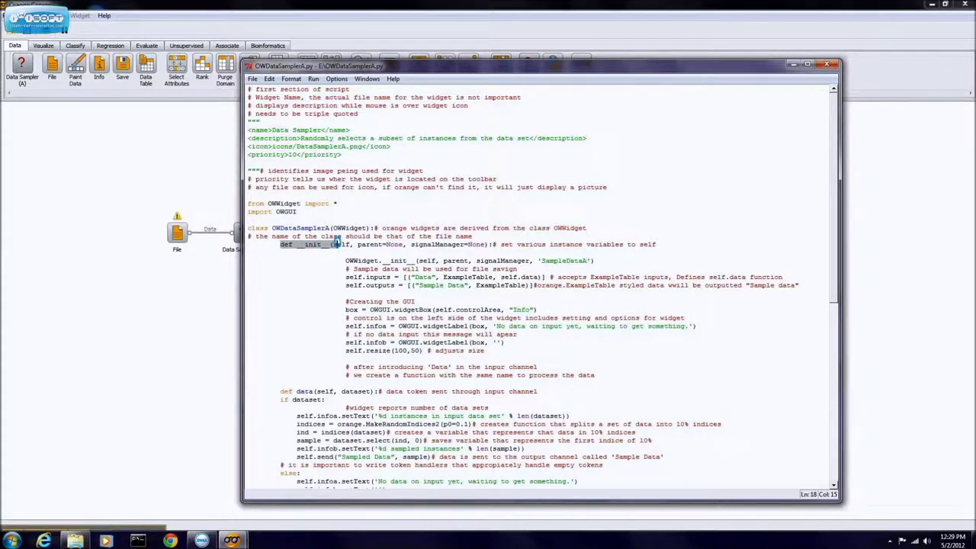
{"action": "left_click_drag", "start_coordinate": [336, 244], "coordinate": [492, 246]}
{"action": "left_click", "coordinate": [416, 246]}
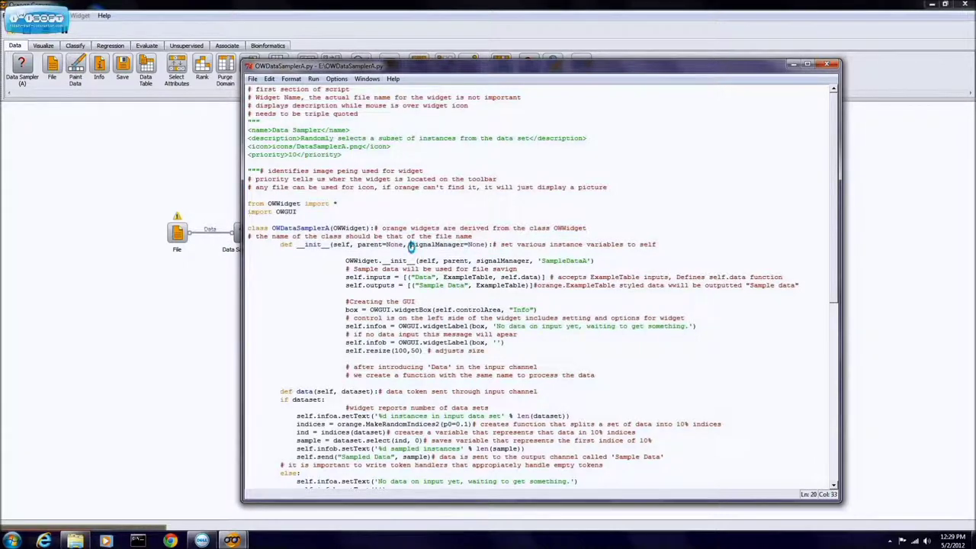
{"action": "double_click", "coordinate": [339, 245]}
{"action": "double_click", "coordinate": [373, 245]}
{"action": "left_click", "coordinate": [378, 245]}
Highlight the OWWidget.__init__ base-class call, then move to the Sample data comment and self.inputs line
{"action": "scroll", "coordinate": [377, 252], "scroll_direction": "down", "scroll_amount": 1}
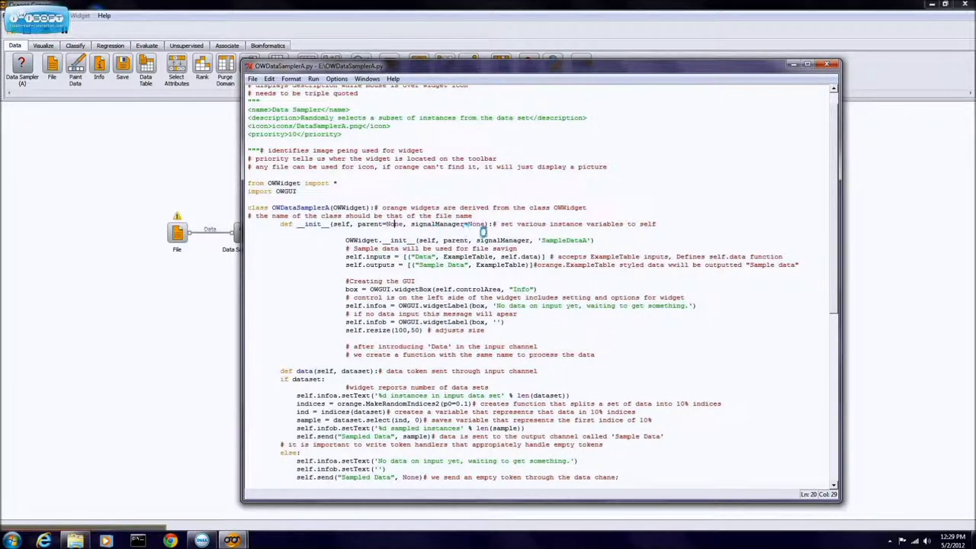
{"action": "left_click_drag", "start_coordinate": [392, 240], "coordinate": [433, 241]}
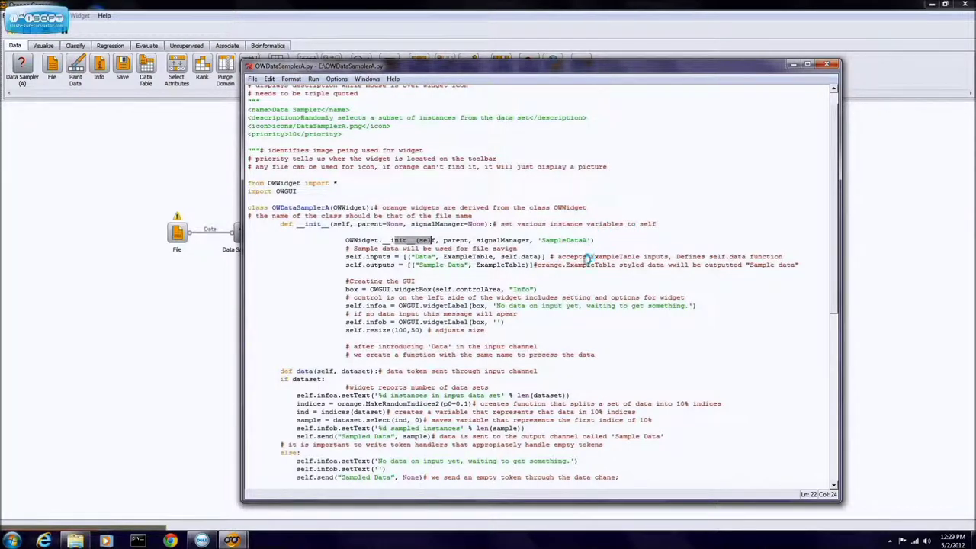
{"action": "mouse_move", "coordinate": [595, 240]}
{"action": "left_mouse_down"}
{"action": "mouse_move", "coordinate": [494, 249]}
{"action": "mouse_move", "coordinate": [347, 240]}
{"action": "left_mouse_up"}
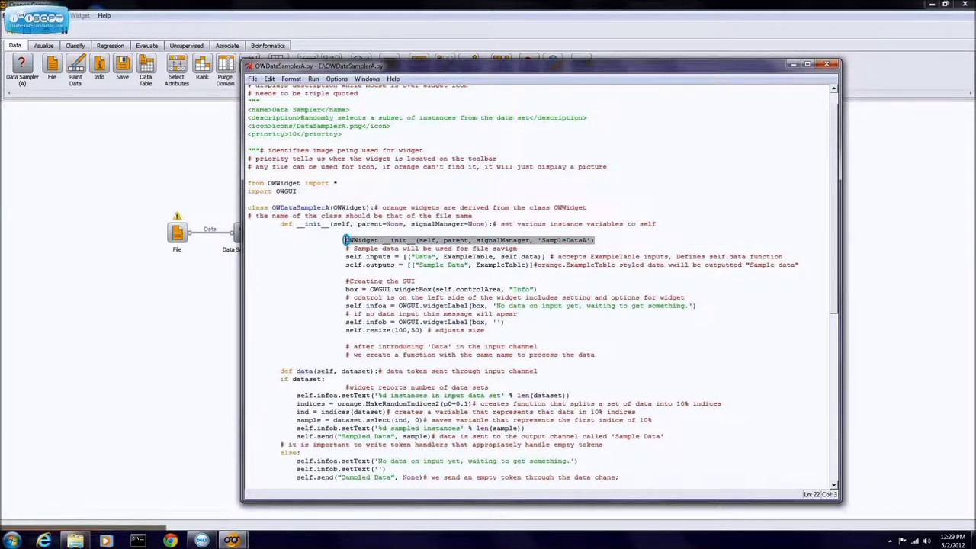
{"action": "left_click", "coordinate": [391, 248]}
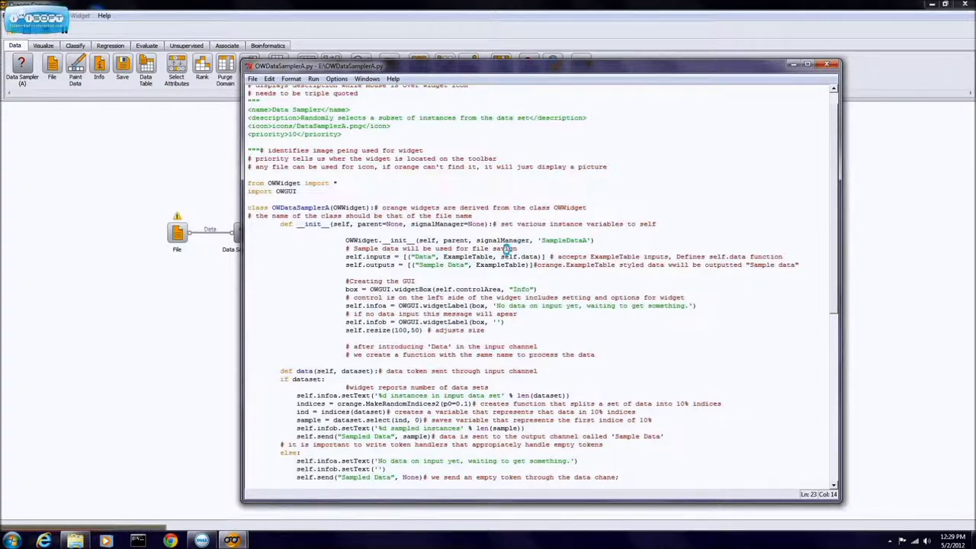
{"action": "left_click", "coordinate": [371, 255]}
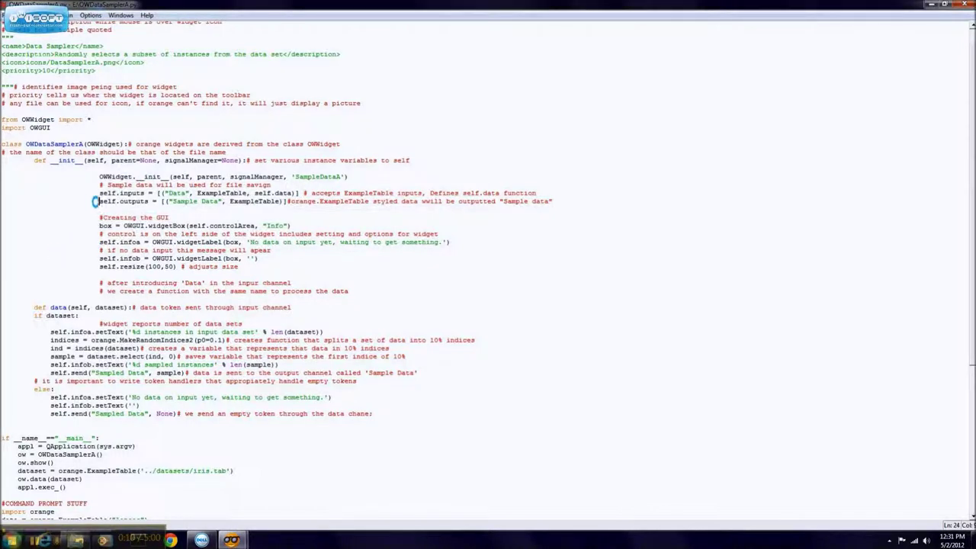
{"action": "left_click_drag", "start_coordinate": [96, 201], "coordinate": [308, 206]}
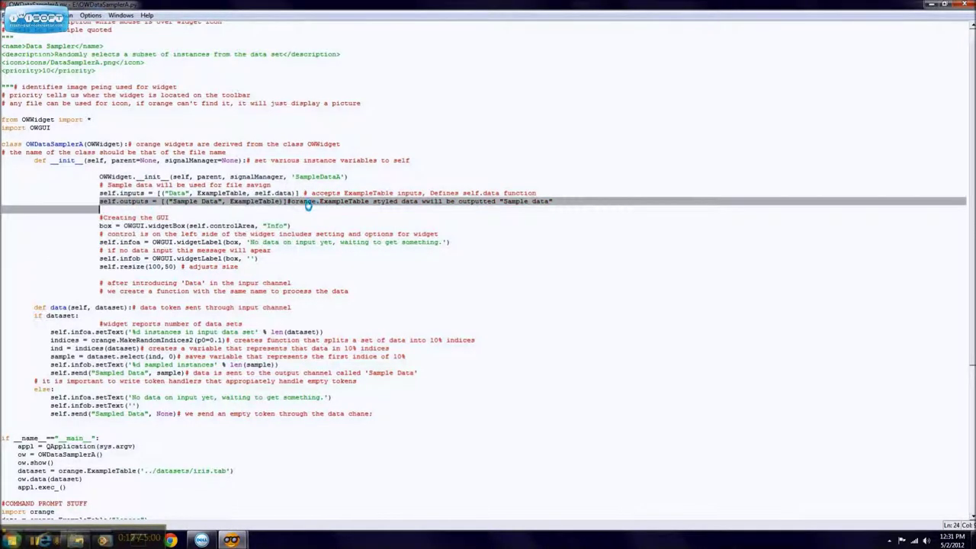
{"action": "left_click_drag", "start_coordinate": [309, 206], "coordinate": [468, 203]}
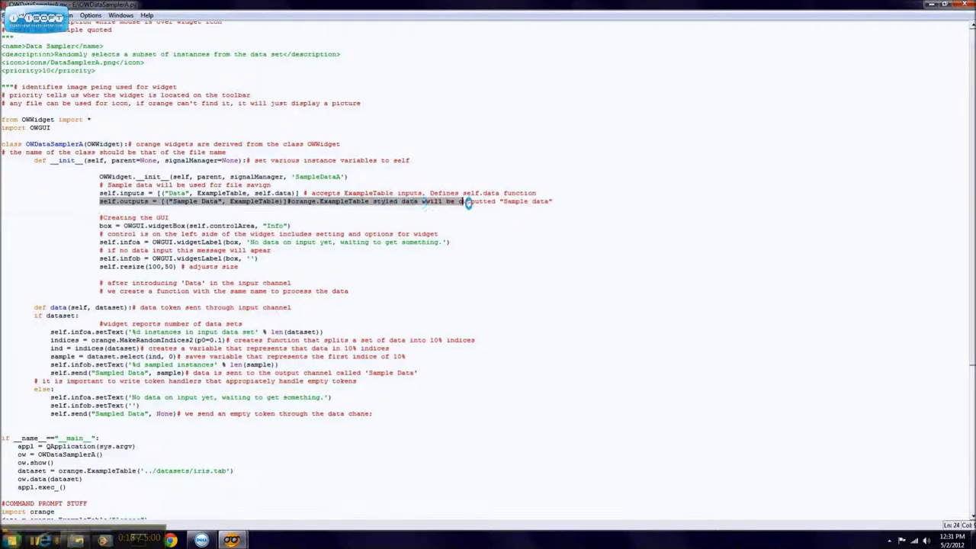
{"action": "left_click", "coordinate": [371, 187]}
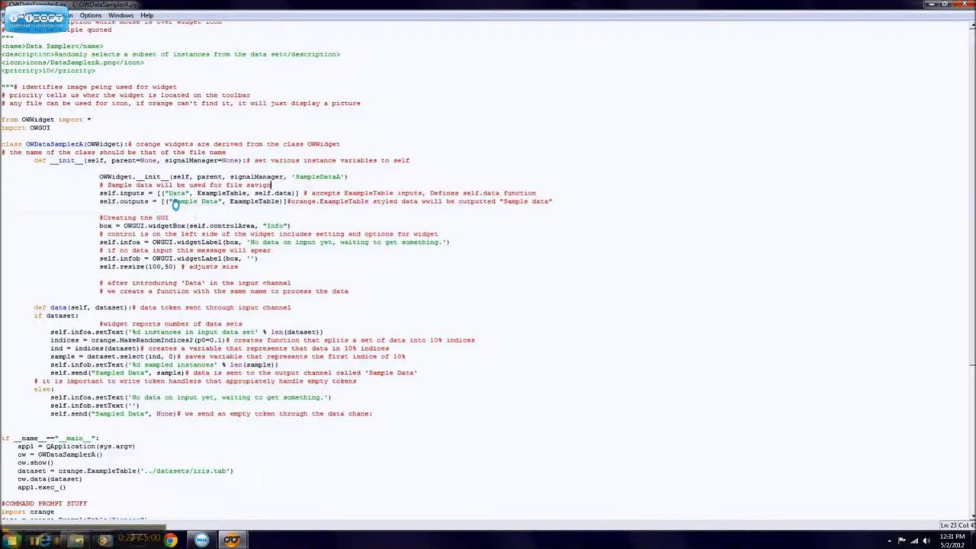
{"action": "left_click_drag", "start_coordinate": [171, 201], "coordinate": [219, 200]}
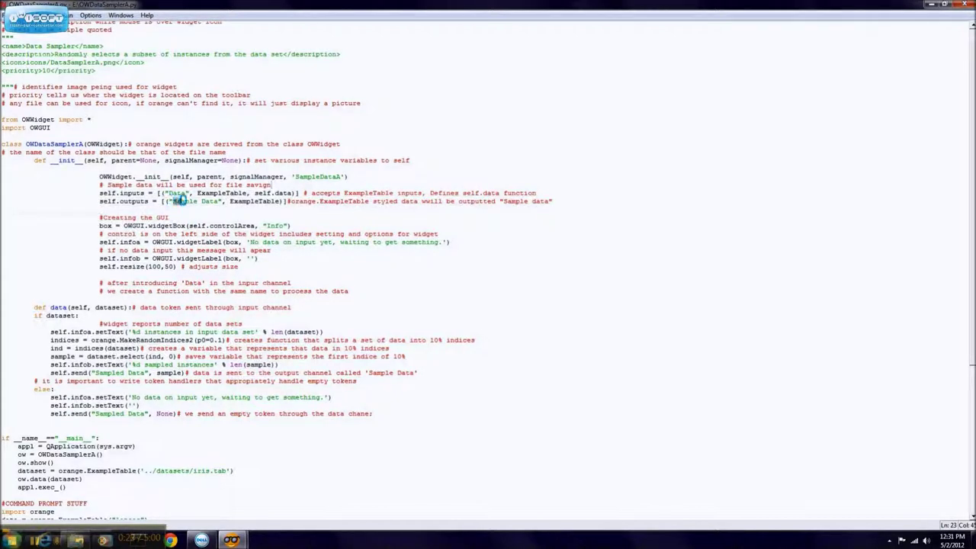
{"action": "left_click", "coordinate": [231, 200]}
{"action": "left_click_drag", "start_coordinate": [169, 217], "coordinate": [100, 218]}
{"action": "left_click", "coordinate": [106, 192]}
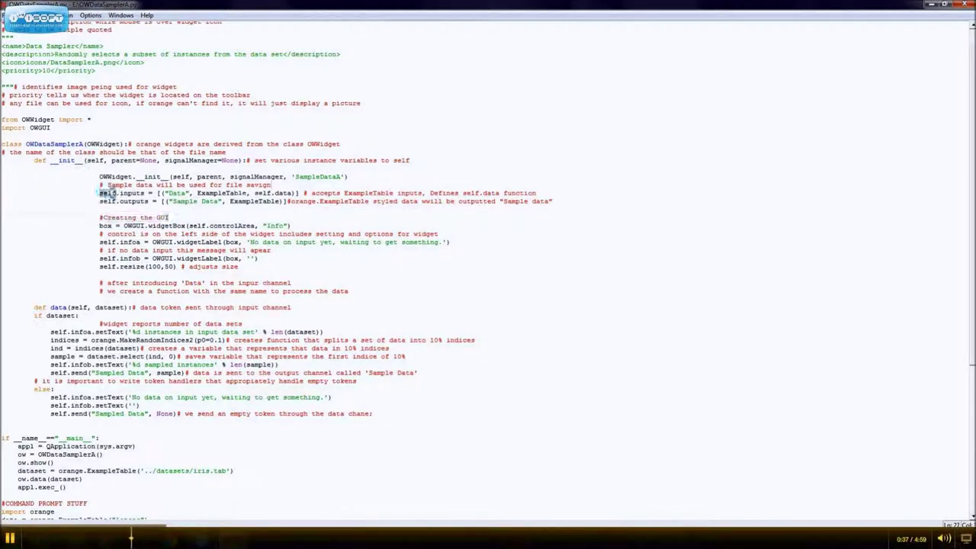
{"action": "left_click_drag", "start_coordinate": [100, 193], "coordinate": [168, 209]}
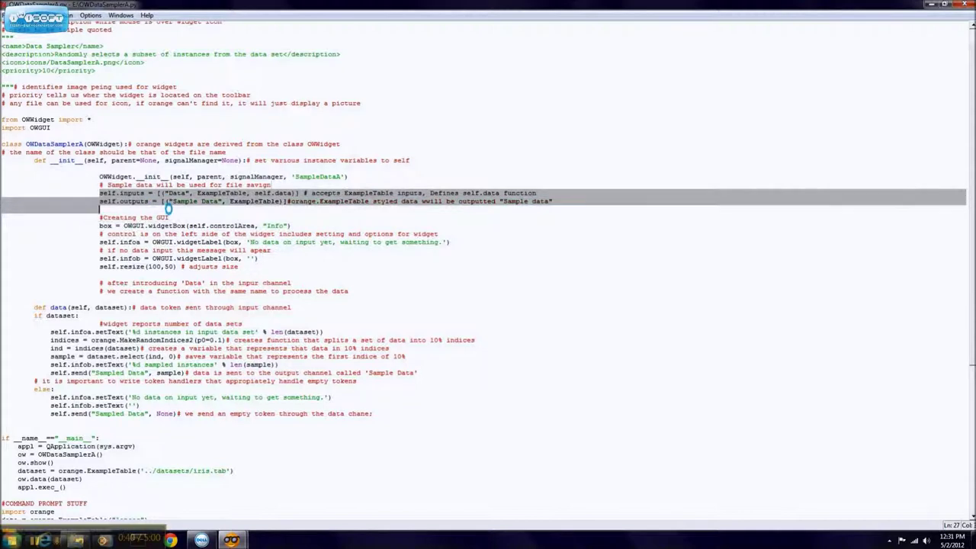
{"action": "left_click_drag", "start_coordinate": [168, 209], "coordinate": [206, 203]}
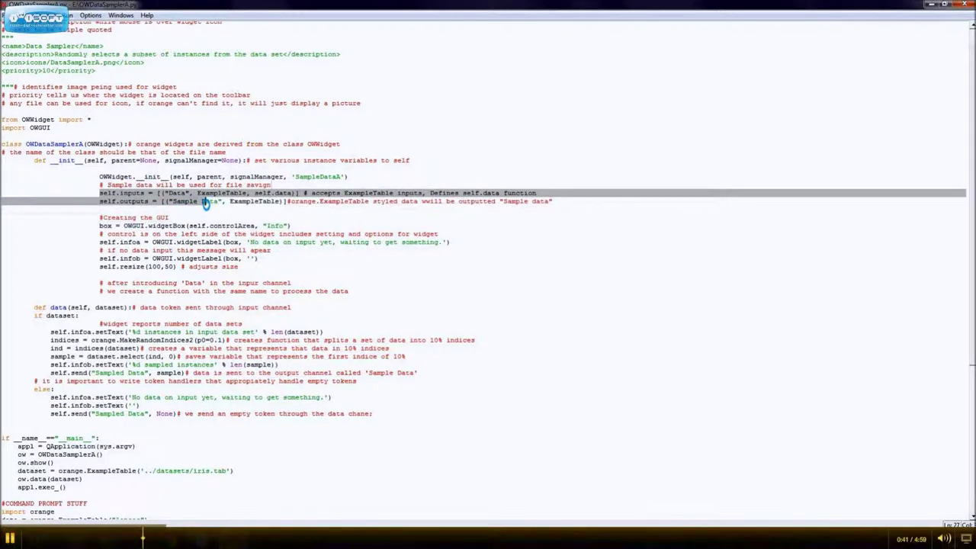
{"action": "left_click_drag", "start_coordinate": [206, 203], "coordinate": [210, 210]}
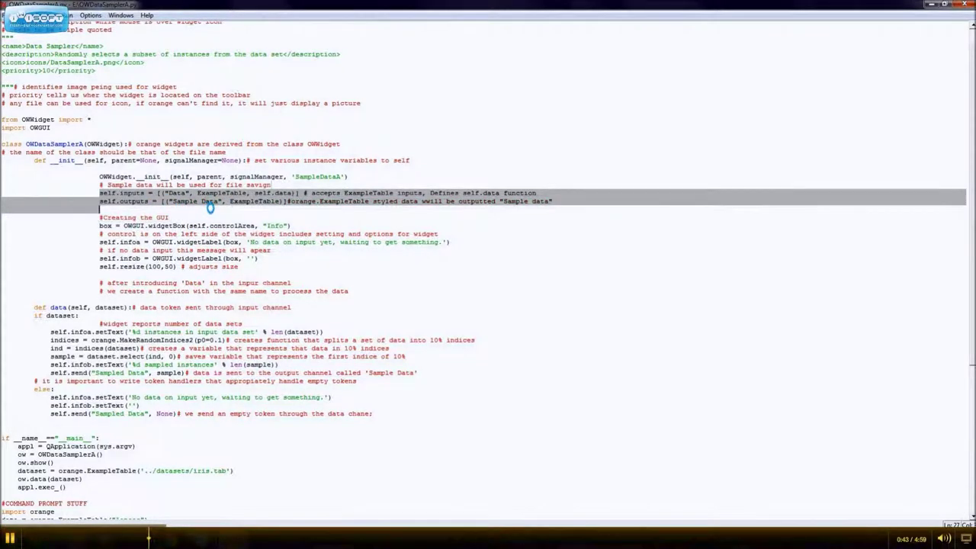
{"action": "left_click", "coordinate": [210, 211]}
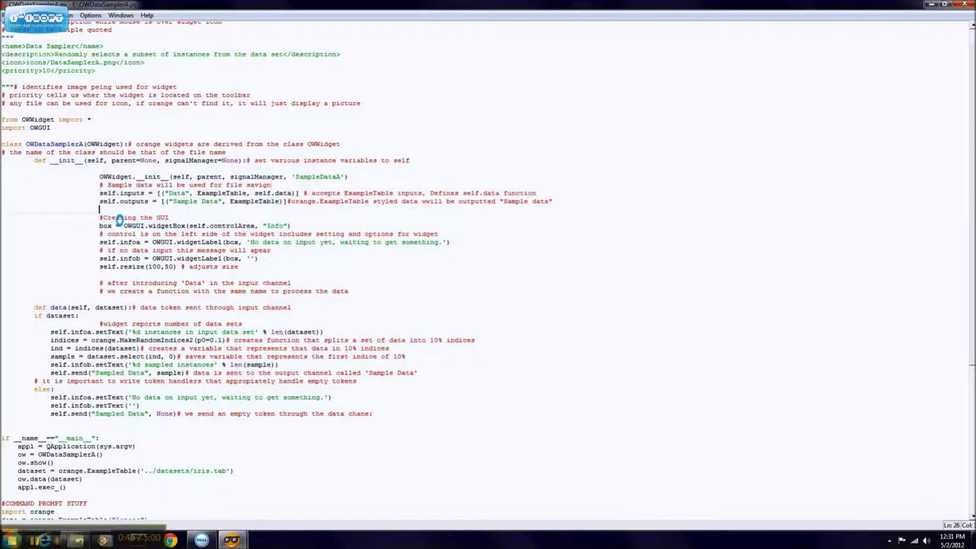
{"action": "scroll", "coordinate": [124, 221], "scroll_direction": "down", "scroll_amount": 1}
{"action": "scroll", "coordinate": [125, 220], "scroll_direction": "down", "scroll_amount": 1}
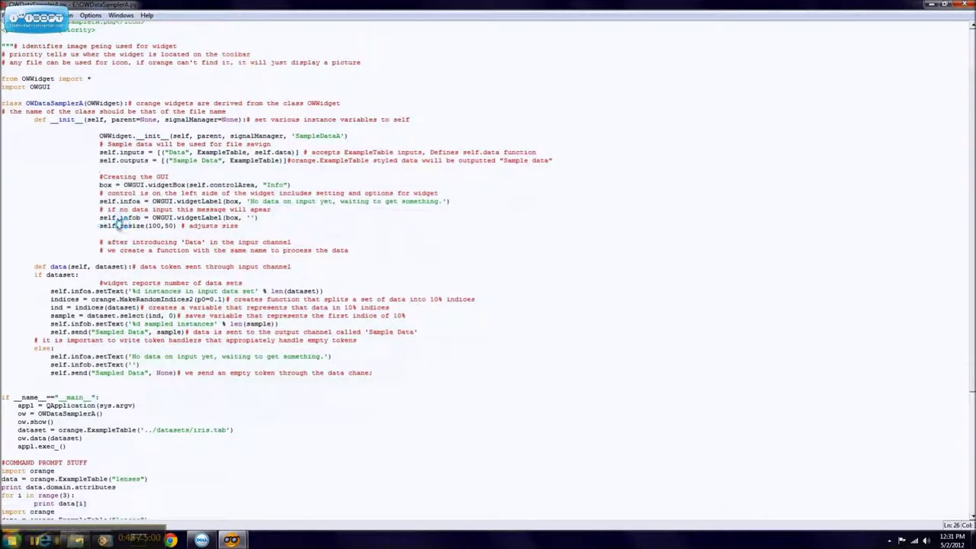
{"action": "left_click_drag", "start_coordinate": [99, 185], "coordinate": [175, 187]}
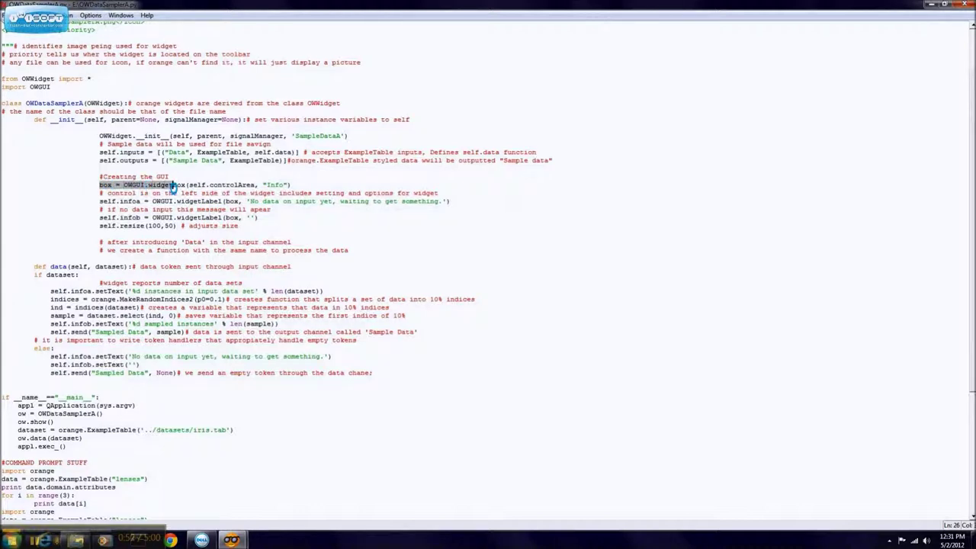
{"action": "left_click_drag", "start_coordinate": [174, 186], "coordinate": [137, 187]}
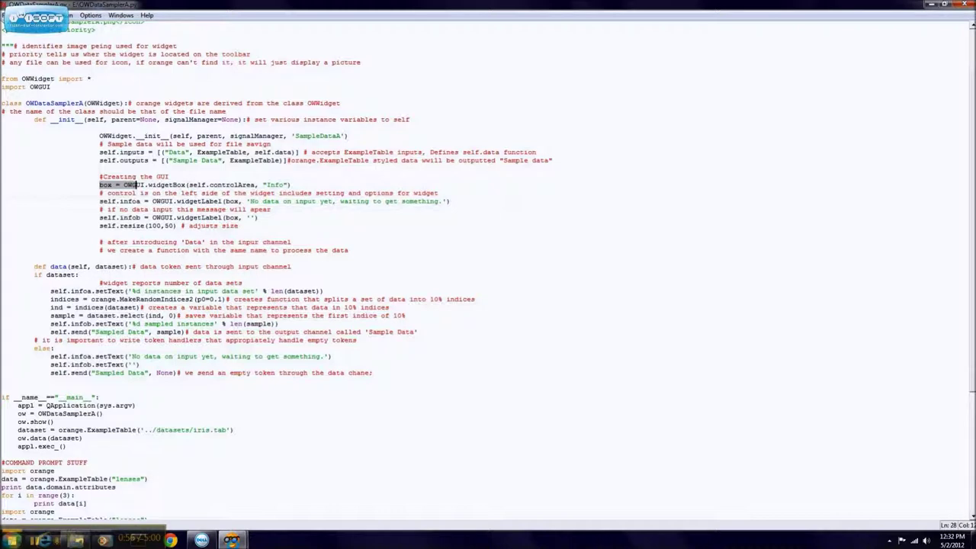
{"action": "left_click", "coordinate": [122, 176]}
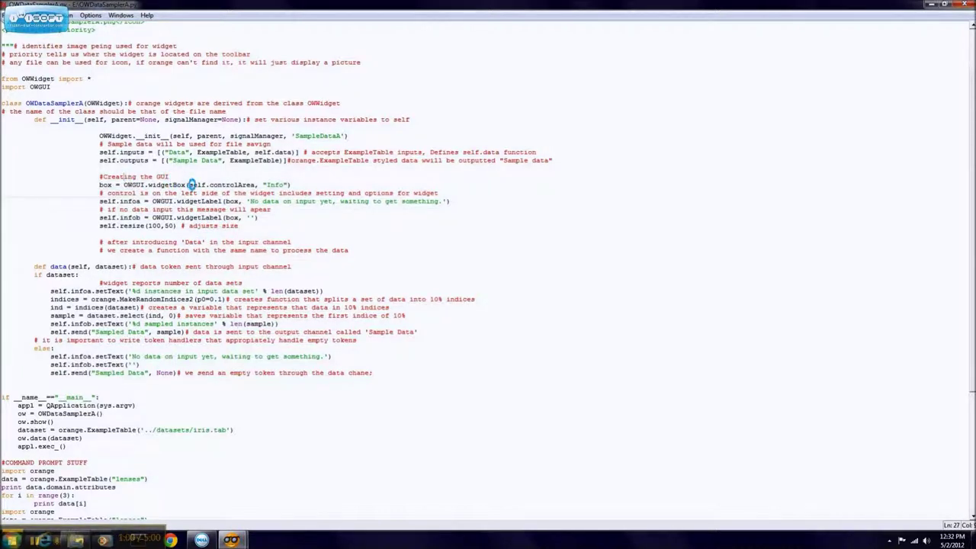
{"action": "left_click_drag", "start_coordinate": [189, 184], "coordinate": [258, 185]}
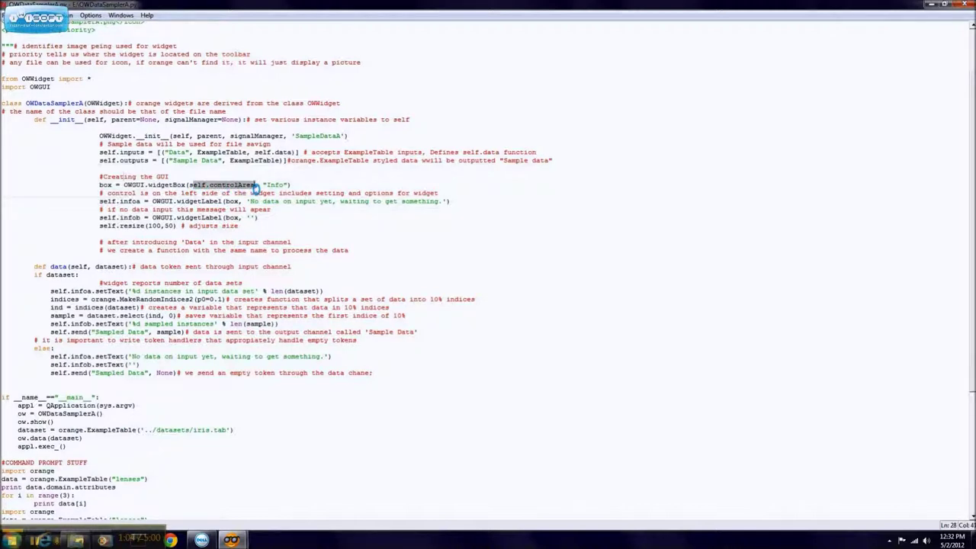
{"action": "scroll", "coordinate": [153, 181], "scroll_direction": "up", "scroll_amount": 1}
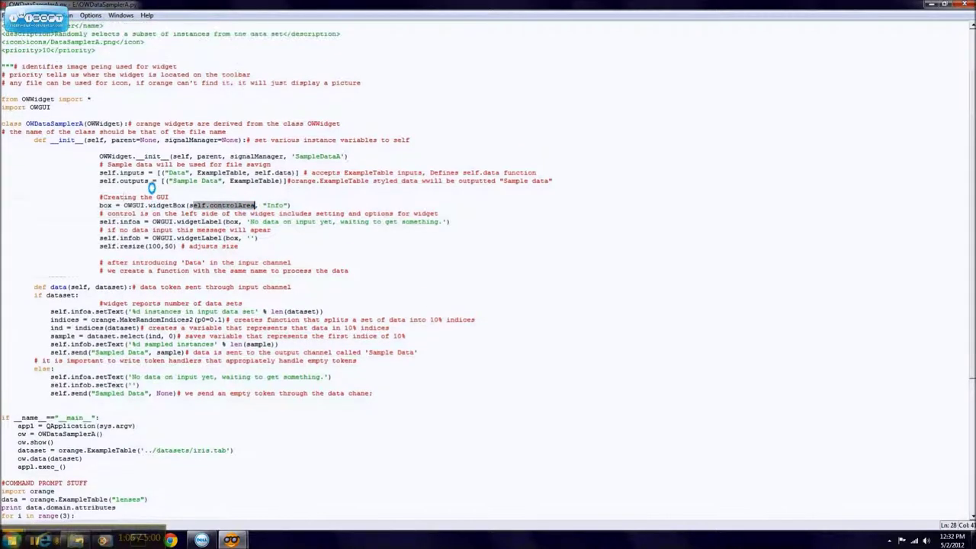
{"action": "scroll", "coordinate": [151, 188], "scroll_direction": "up", "scroll_amount": 2}
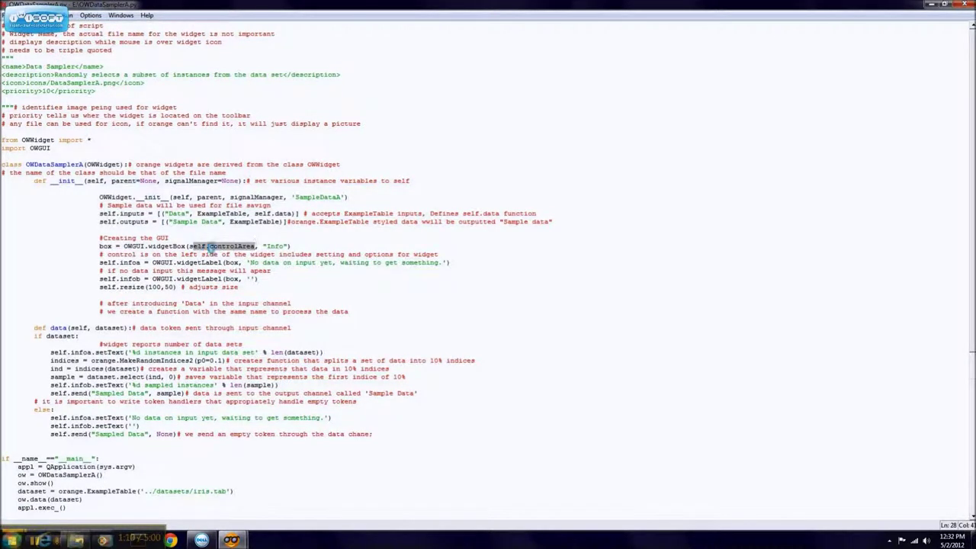
{"action": "left_click", "coordinate": [210, 248]}
{"action": "scroll", "coordinate": [211, 248], "scroll_direction": "down", "scroll_amount": 1}
{"action": "scroll", "coordinate": [255, 211], "scroll_direction": "down", "scroll_amount": 1}
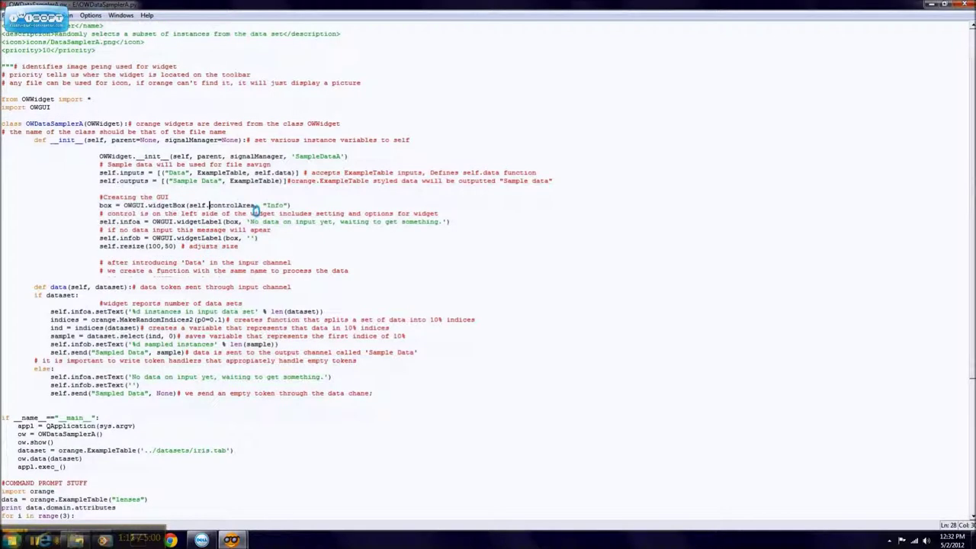
{"action": "left_click_drag", "start_coordinate": [262, 206], "coordinate": [288, 206]}
{"action": "left_click", "coordinate": [247, 214]}
{"action": "mouse_move", "coordinate": [246, 222]}
{"action": "left_mouse_down"}
{"action": "mouse_move", "coordinate": [455, 228]}
{"action": "mouse_move", "coordinate": [446, 223]}
{"action": "left_mouse_up"}
{"action": "left_click", "coordinate": [449, 223]}
{"action": "left_click_drag", "start_coordinate": [100, 238], "coordinate": [254, 238]}
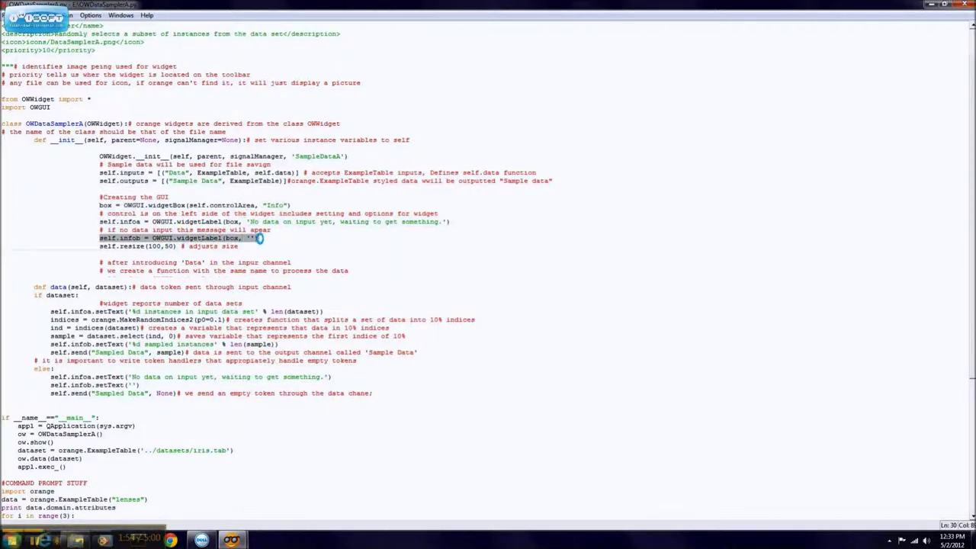
{"action": "left_click", "coordinate": [260, 238]}
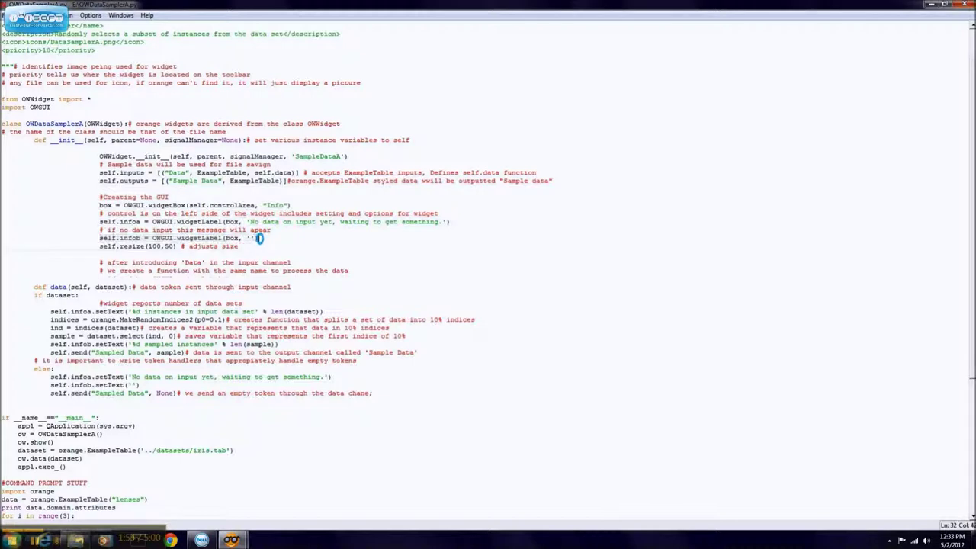
{"action": "triple_click", "coordinate": [98, 247]}
{"action": "left_click", "coordinate": [101, 246]}
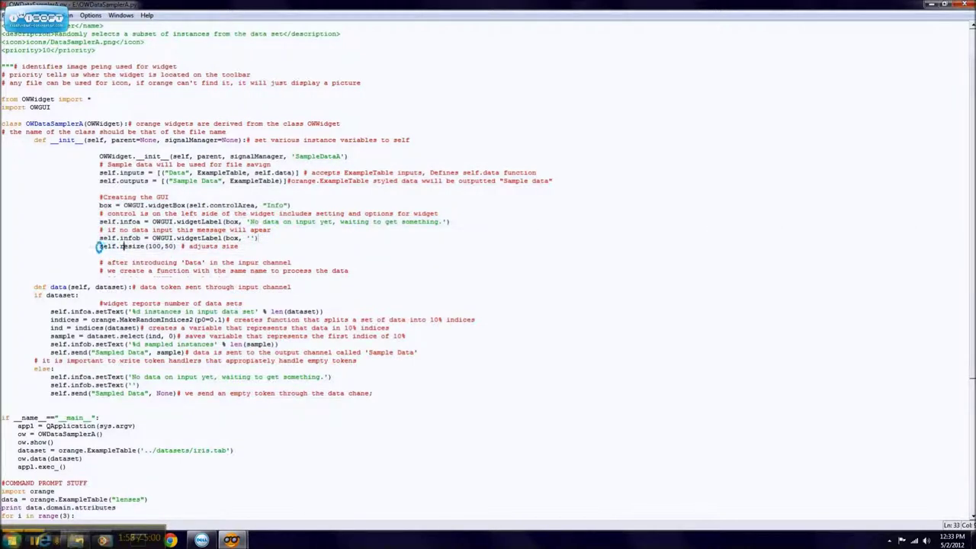
{"action": "left_click_drag", "start_coordinate": [99, 246], "coordinate": [171, 246]}
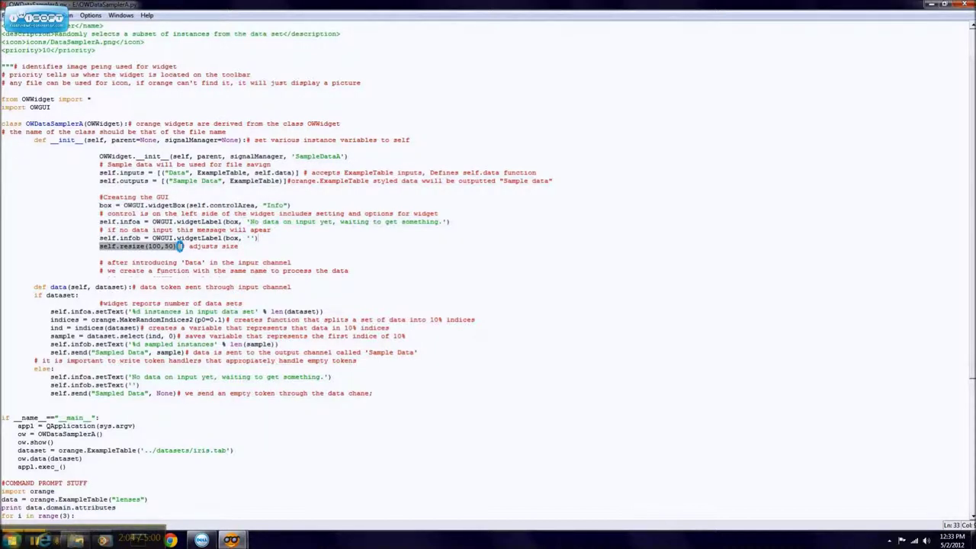
{"action": "left_click", "coordinate": [198, 222]}
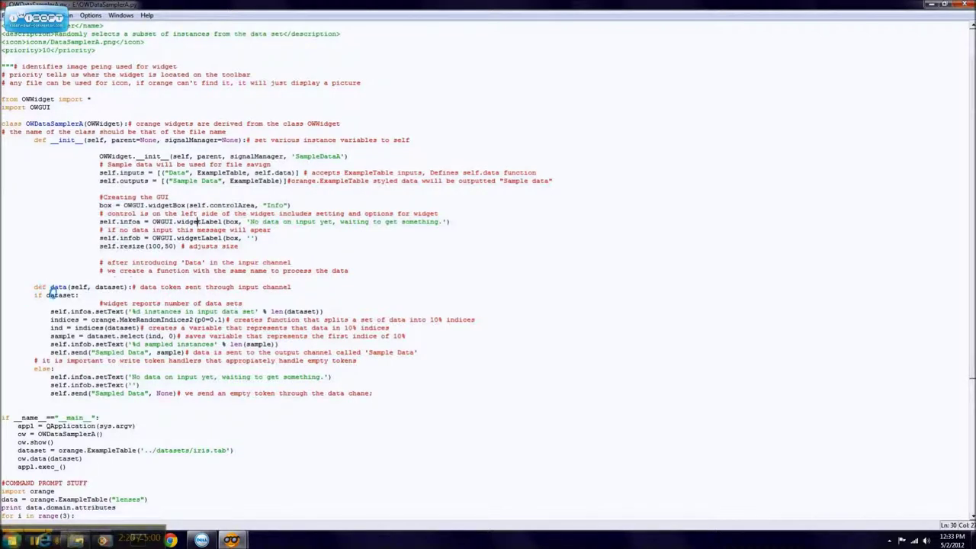
{"action": "scroll", "coordinate": [54, 290], "scroll_direction": "down", "scroll_amount": 1}
Indent the if dataset: line and the infoa setText line one level deeper
{"action": "scroll", "coordinate": [57, 298], "scroll_direction": "down", "scroll_amount": 2}
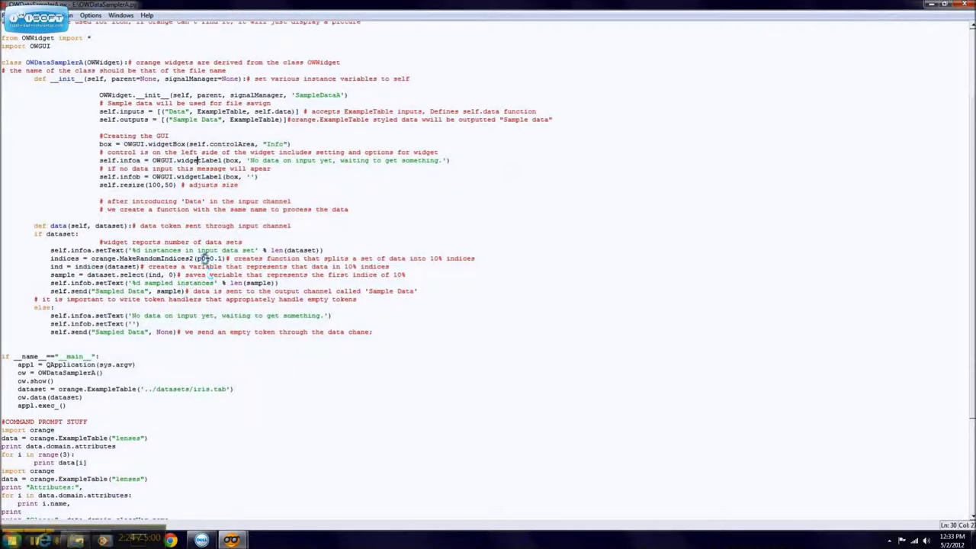
{"action": "left_click", "coordinate": [58, 220]}
{"action": "left_click", "coordinate": [69, 226]}
{"action": "left_click", "coordinate": [32, 234]}
{"action": "key", "text": "Tab"}
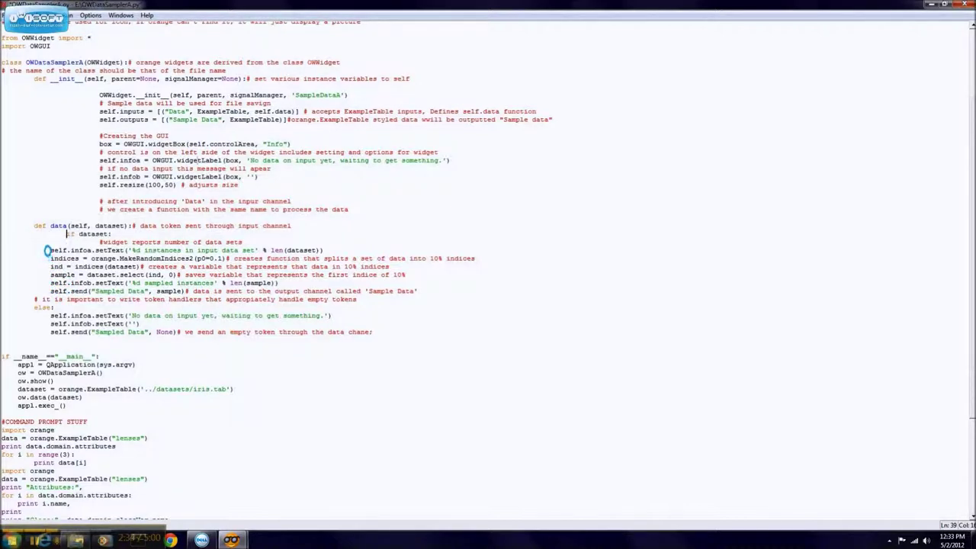
{"action": "left_click", "coordinate": [48, 250]}
{"action": "key", "text": "Tab"}
Indent the indices, ind, sample and infob lines one level under the if dataset condition
{"action": "left_click", "coordinate": [50, 259]}
{"action": "key", "text": "Tab"}
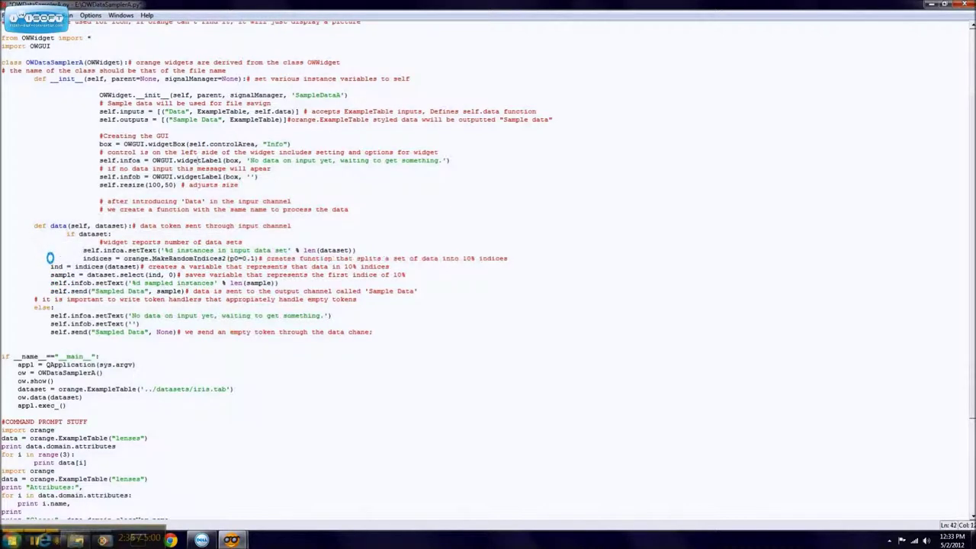
{"action": "left_click", "coordinate": [50, 266]}
{"action": "key", "text": "Tab"}
{"action": "key", "text": "Tab"}
{"action": "left_click", "coordinate": [50, 283]}
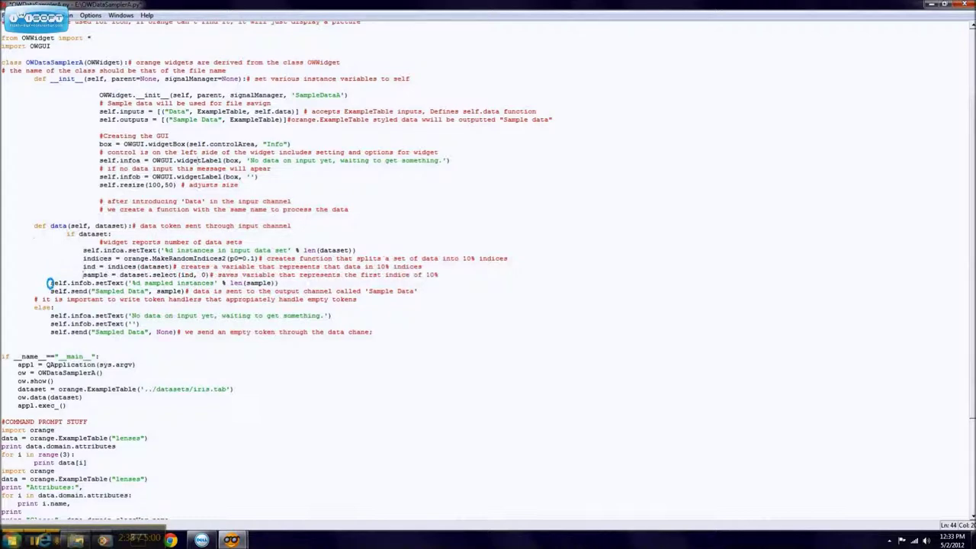
{"action": "key", "text": "Tab"}
{"action": "left_click", "coordinate": [50, 291]}
{"action": "key", "text": "Tab"}
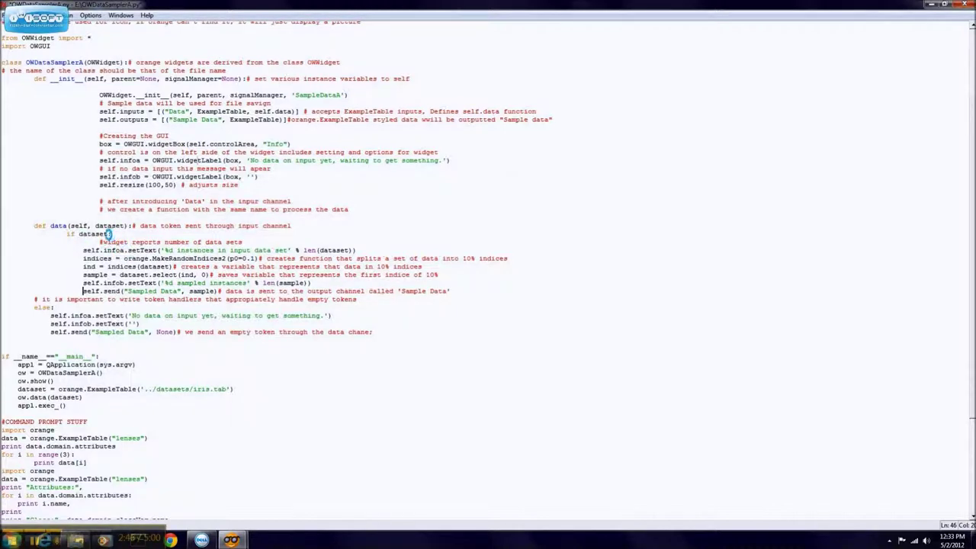
{"action": "left_click", "coordinate": [107, 234]}
{"action": "left_click_drag", "start_coordinate": [254, 259], "coordinate": [228, 266]}
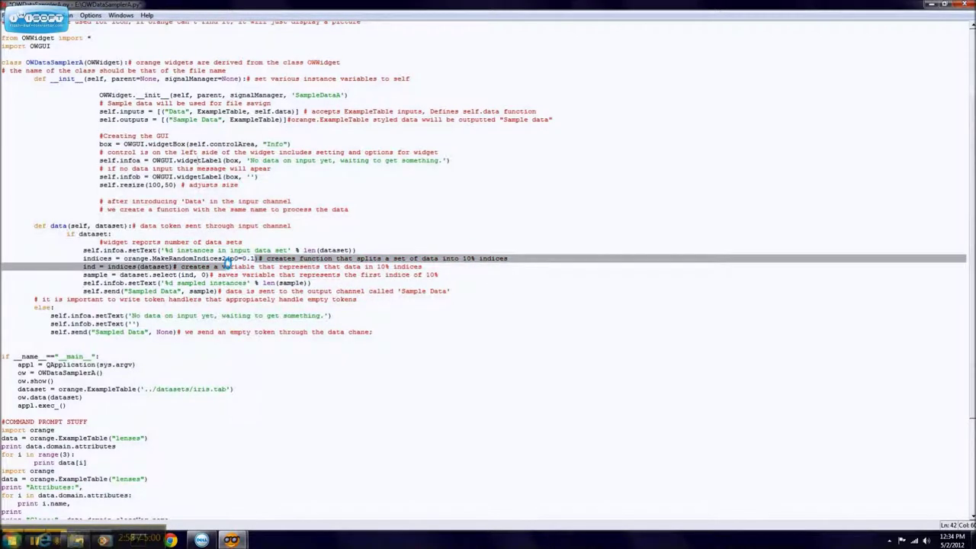
{"action": "left_click", "coordinate": [226, 263]}
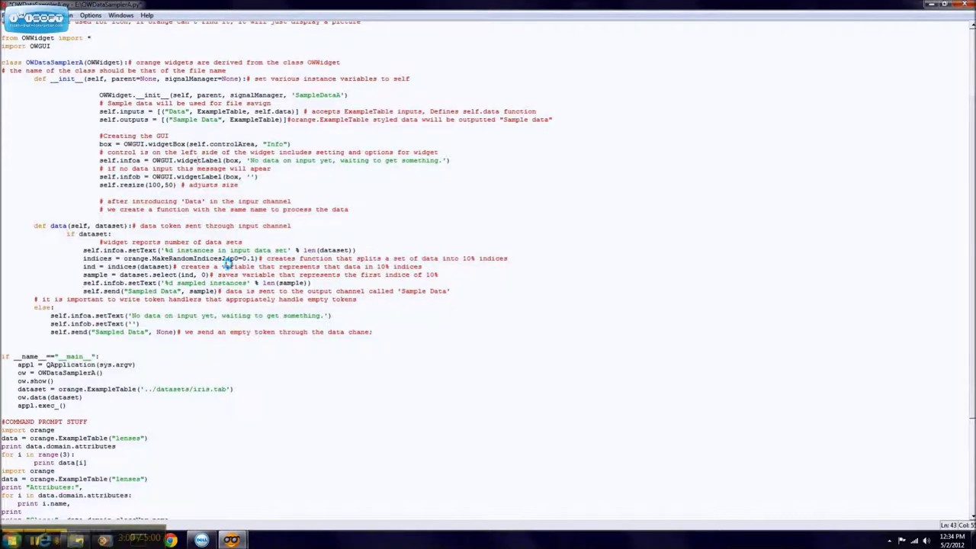
{"action": "left_click_drag", "start_coordinate": [151, 259], "coordinate": [228, 260]}
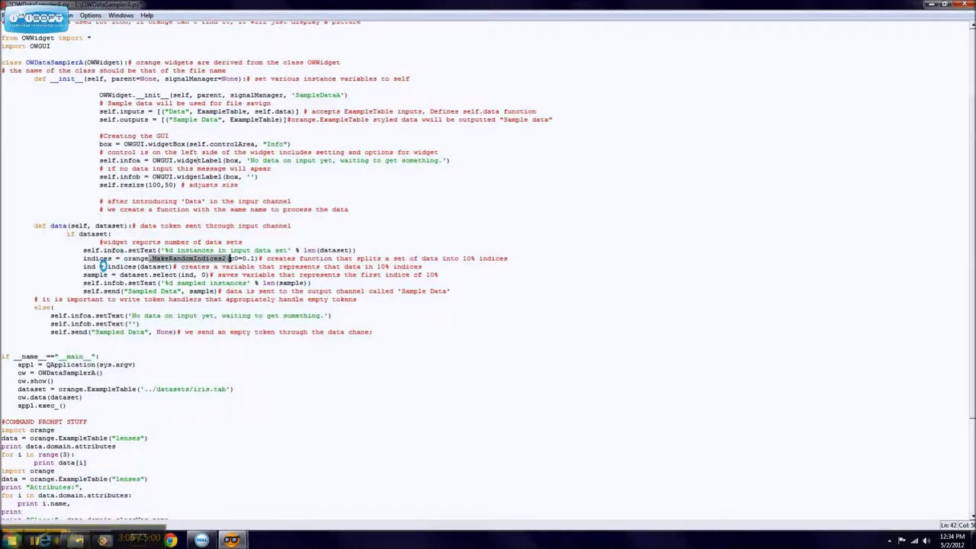
{"action": "left_click", "coordinate": [169, 259]}
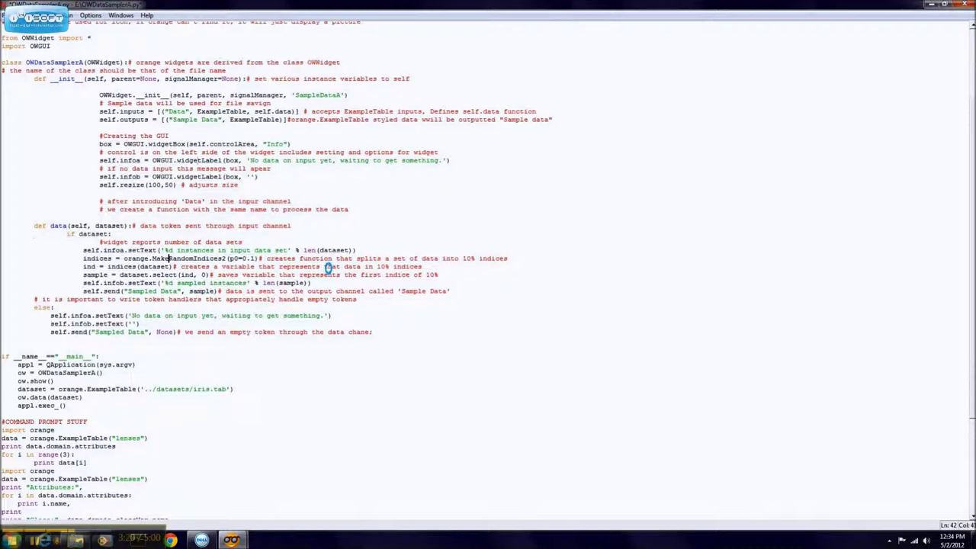
{"action": "left_click_drag", "start_coordinate": [326, 267], "coordinate": [422, 267]}
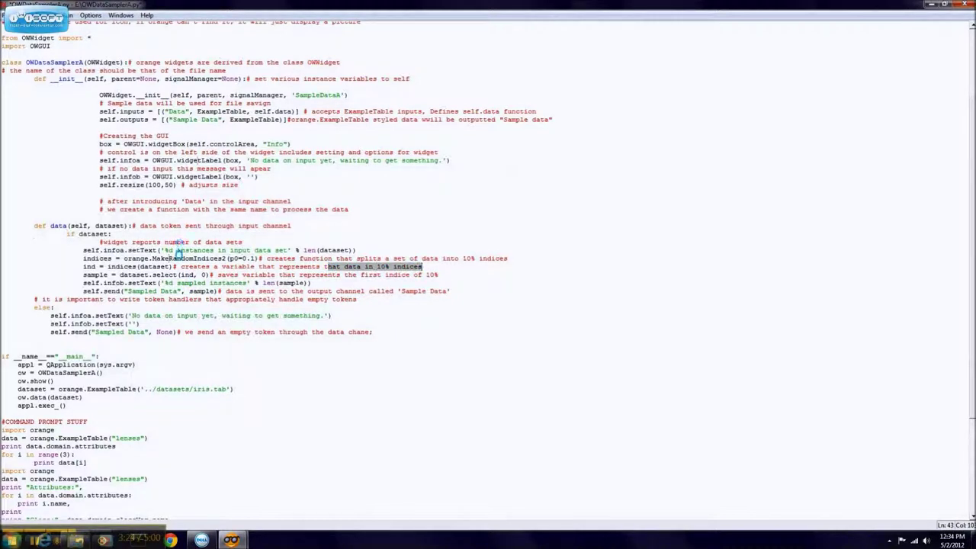
{"action": "mouse_move", "coordinate": [169, 267]}
{"action": "left_mouse_down"}
{"action": "mouse_move", "coordinate": [420, 259]}
{"action": "mouse_move", "coordinate": [425, 269]}
{"action": "left_mouse_up"}
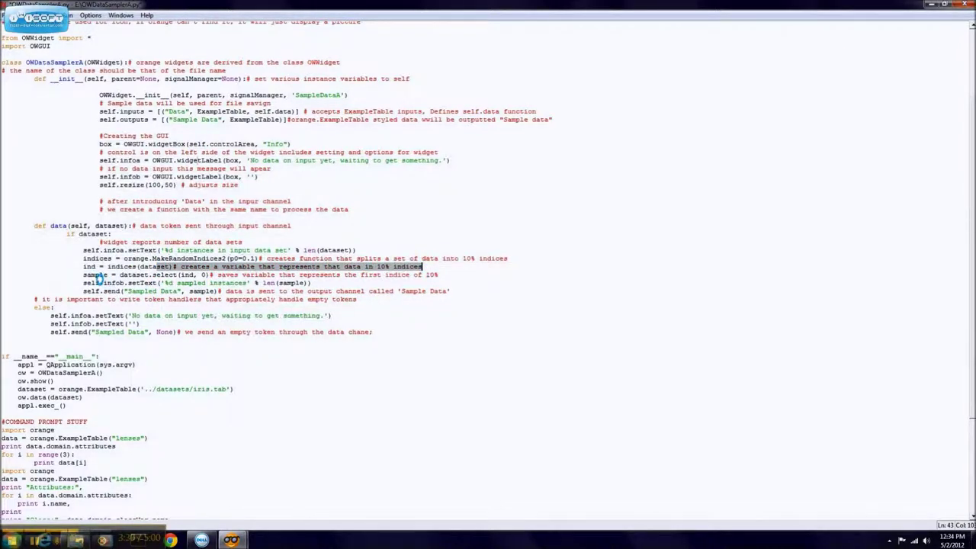
{"action": "left_click_drag", "start_coordinate": [99, 275], "coordinate": [446, 276]}
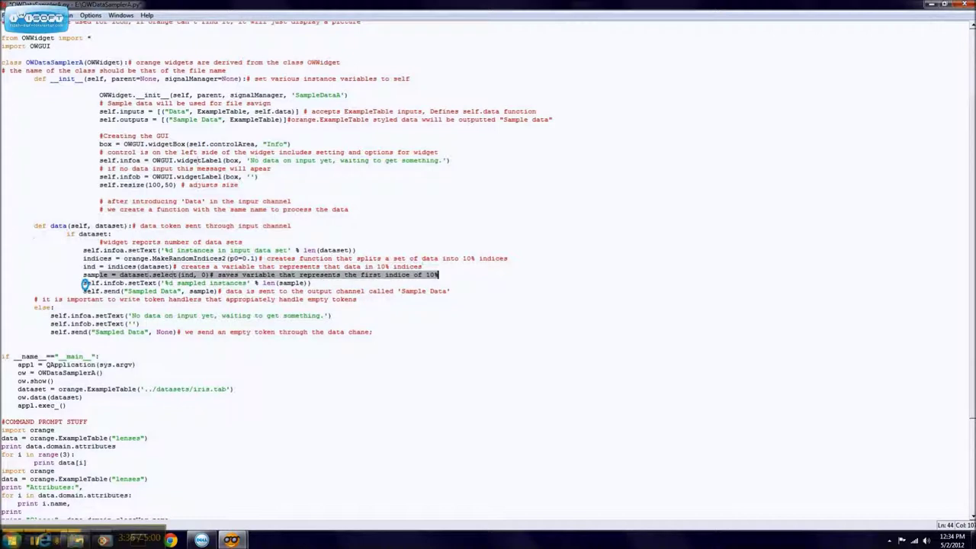
{"action": "left_click_drag", "start_coordinate": [86, 283], "coordinate": [328, 282]}
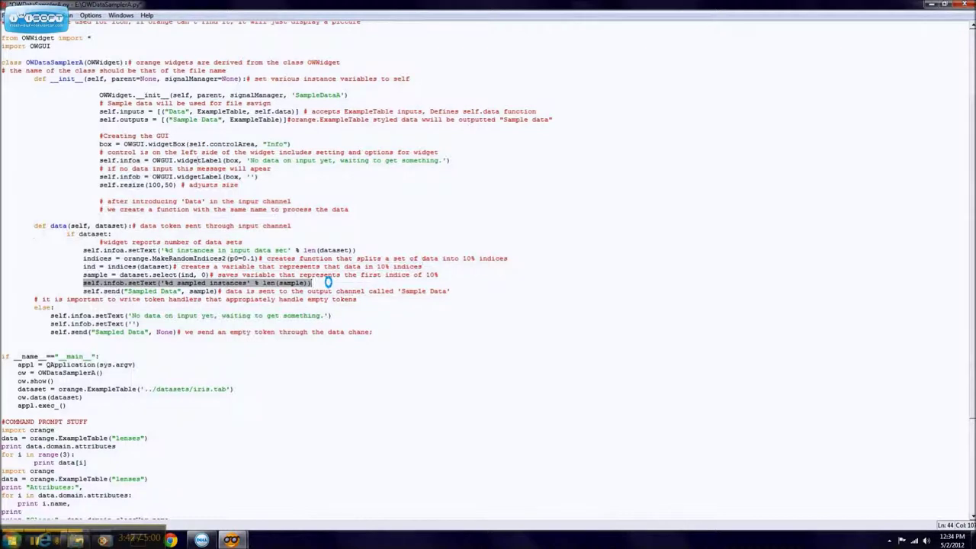
{"action": "left_click", "coordinate": [307, 283]}
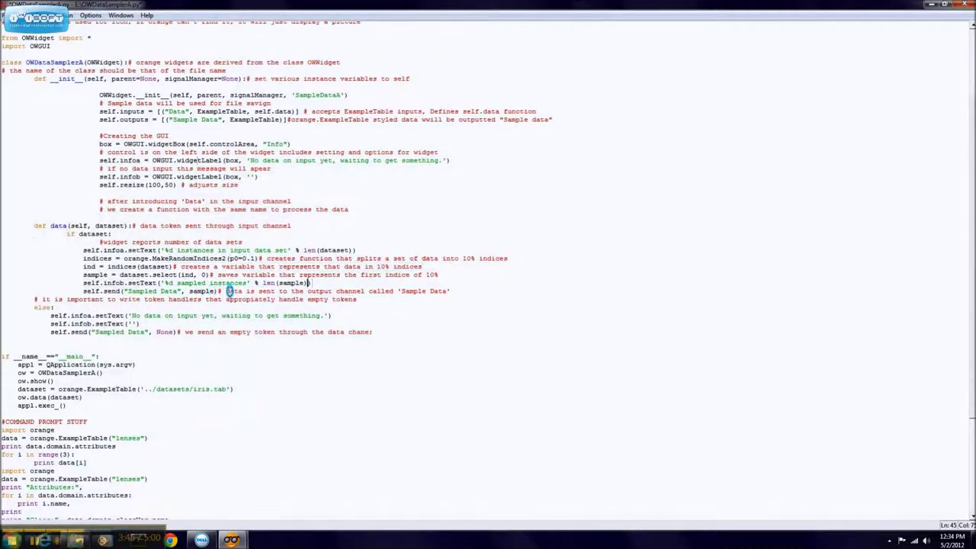
{"action": "left_click_drag", "start_coordinate": [228, 291], "coordinate": [453, 291]}
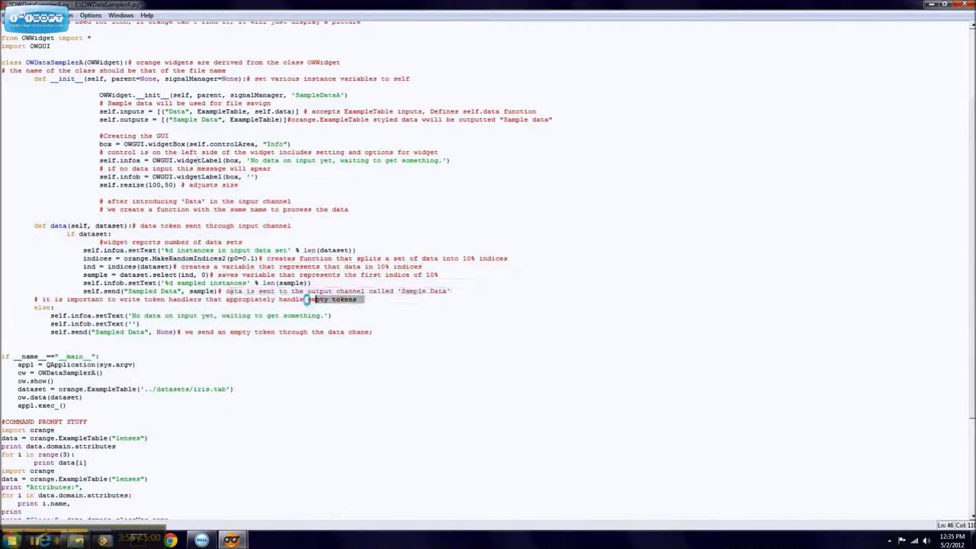
{"action": "left_click", "coordinate": [192, 291]}
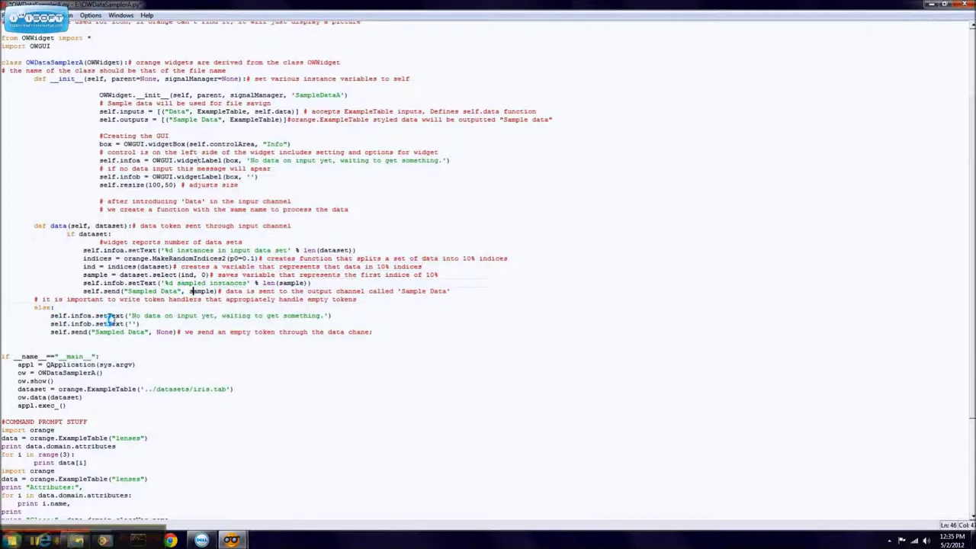
{"action": "mouse_move", "coordinate": [144, 310]}
{"action": "left_mouse_down"}
{"action": "mouse_move", "coordinate": [232, 326]}
{"action": "mouse_move", "coordinate": [249, 316]}
{"action": "left_mouse_up"}
{"action": "left_click", "coordinate": [249, 316]}
{"action": "left_click_drag", "start_coordinate": [183, 332], "coordinate": [379, 332]}
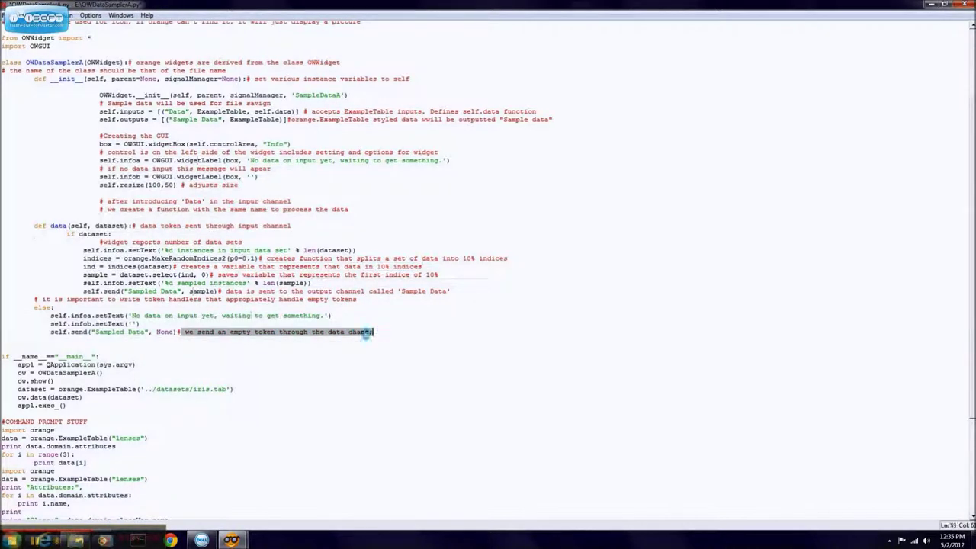
{"action": "left_click", "coordinate": [205, 315]}
{"action": "scroll", "coordinate": [203, 316], "scroll_direction": "down", "scroll_amount": 2}
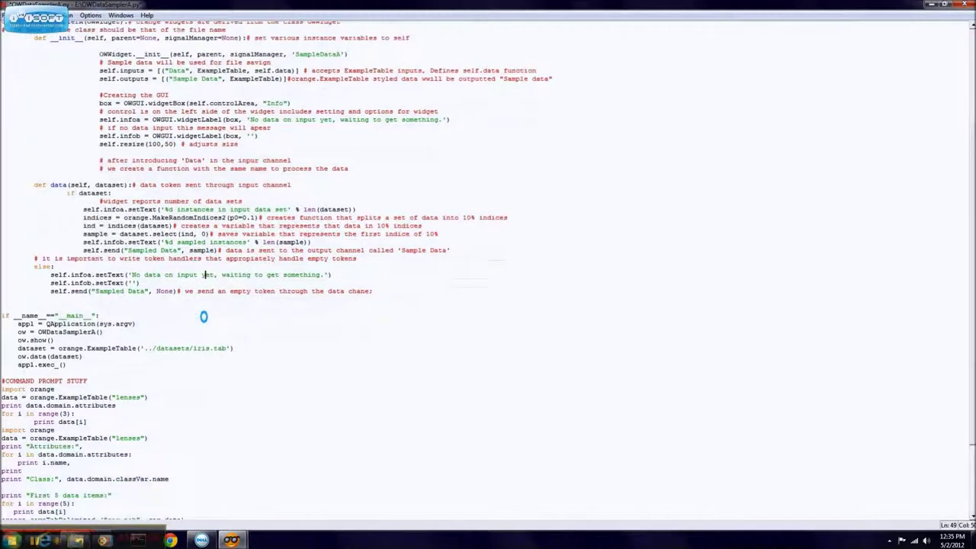
{"action": "scroll", "coordinate": [99, 305], "scroll_direction": "down", "scroll_amount": 2}
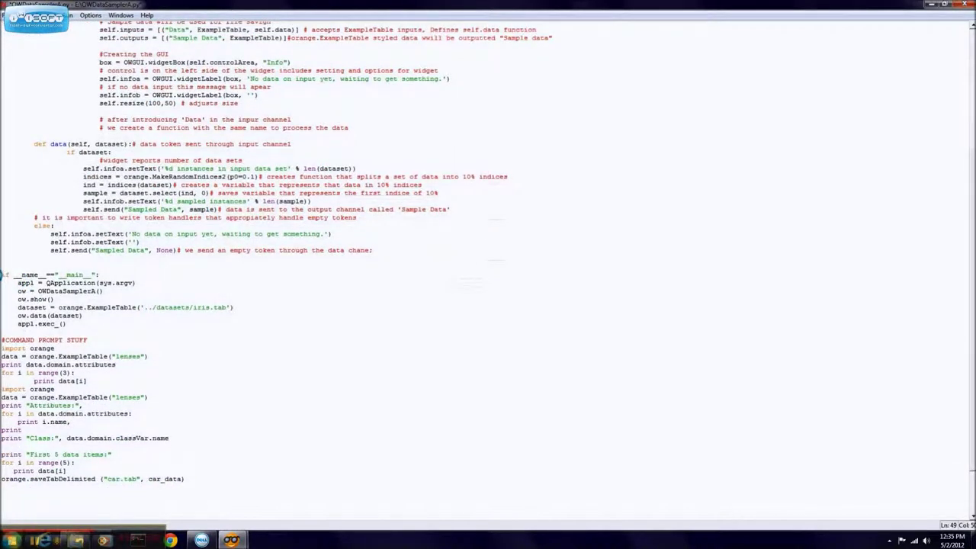
{"action": "left_click_drag", "start_coordinate": [4, 276], "coordinate": [83, 284]}
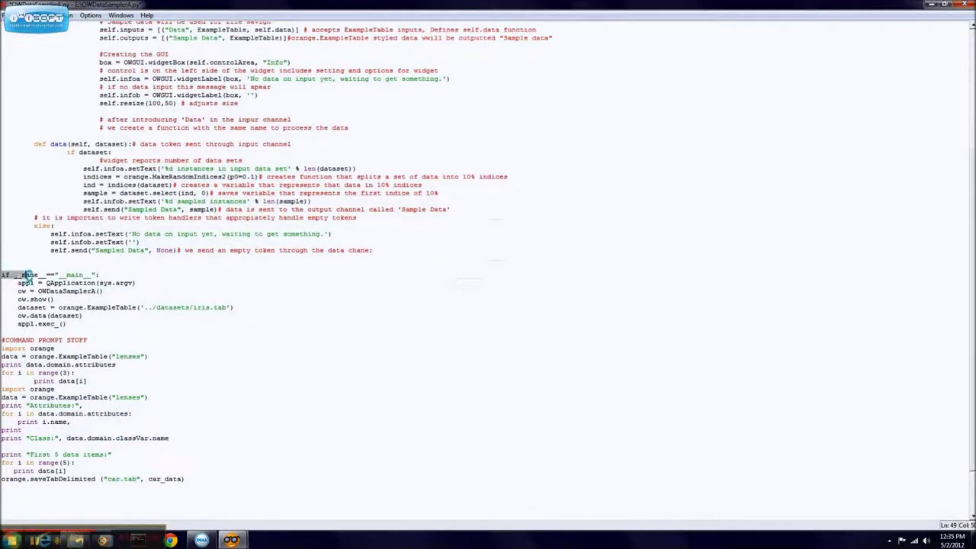
{"action": "left_click_drag", "start_coordinate": [78, 284], "coordinate": [74, 283]}
{"action": "left_click", "coordinate": [74, 283]}
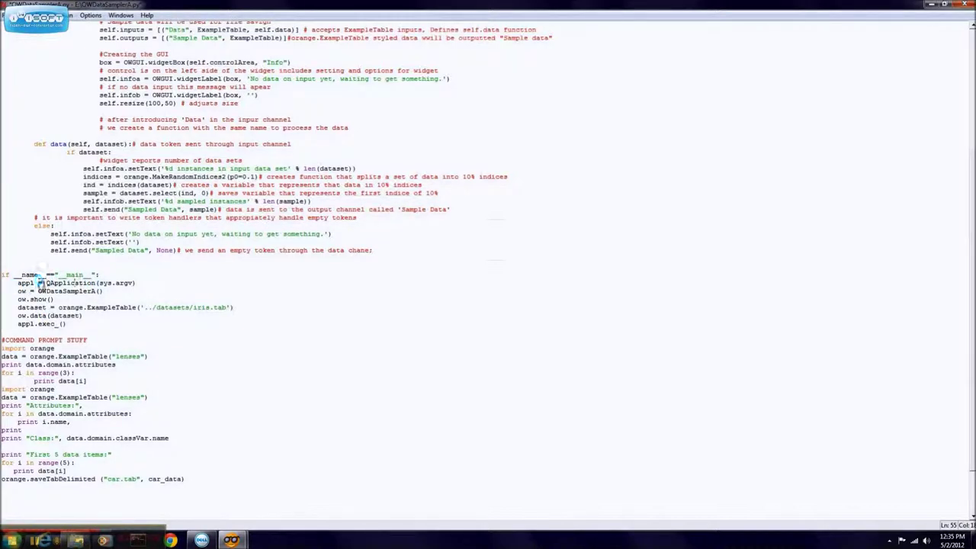
{"action": "left_click_drag", "start_coordinate": [13, 291], "coordinate": [118, 294]}
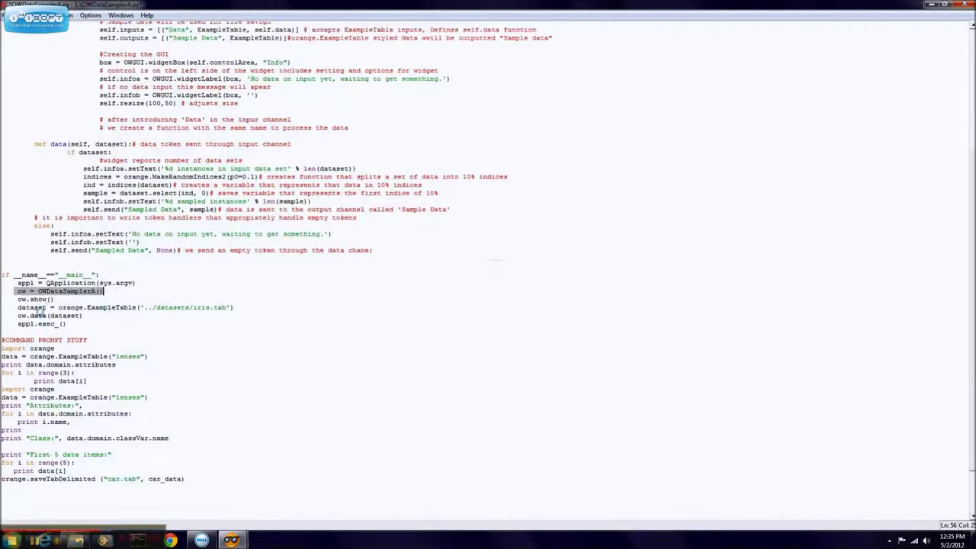
{"action": "left_click_drag", "start_coordinate": [14, 299], "coordinate": [70, 301]}
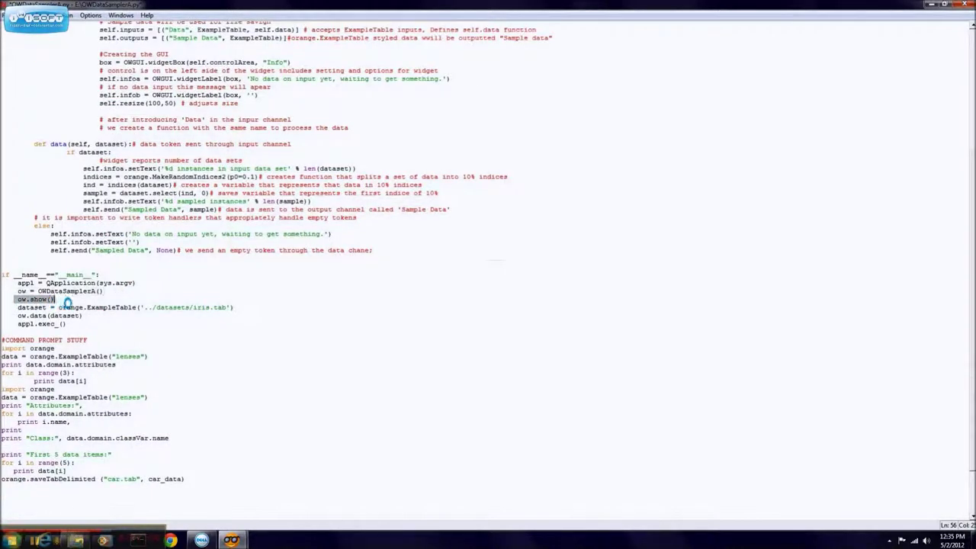
{"action": "left_click", "coordinate": [15, 308]}
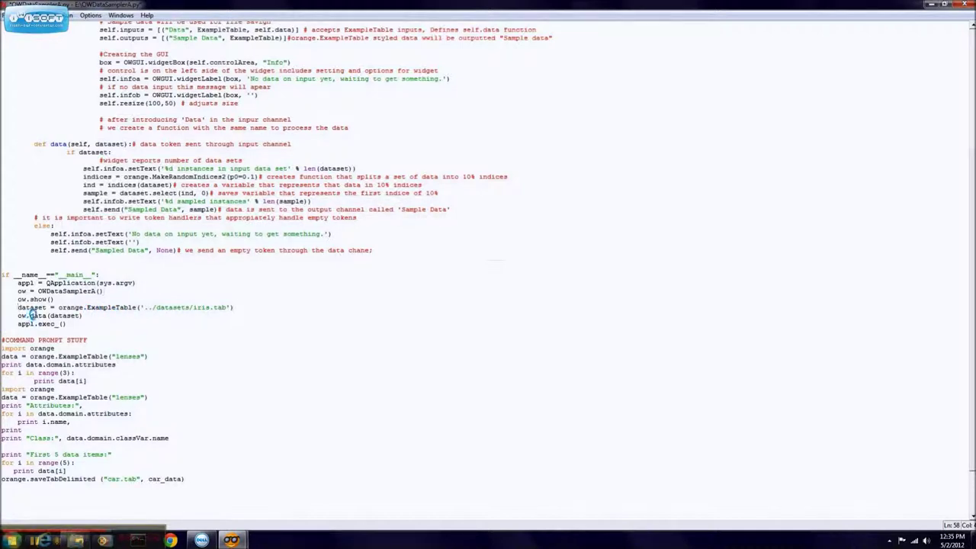
{"action": "left_click_drag", "start_coordinate": [20, 315], "coordinate": [76, 325]}
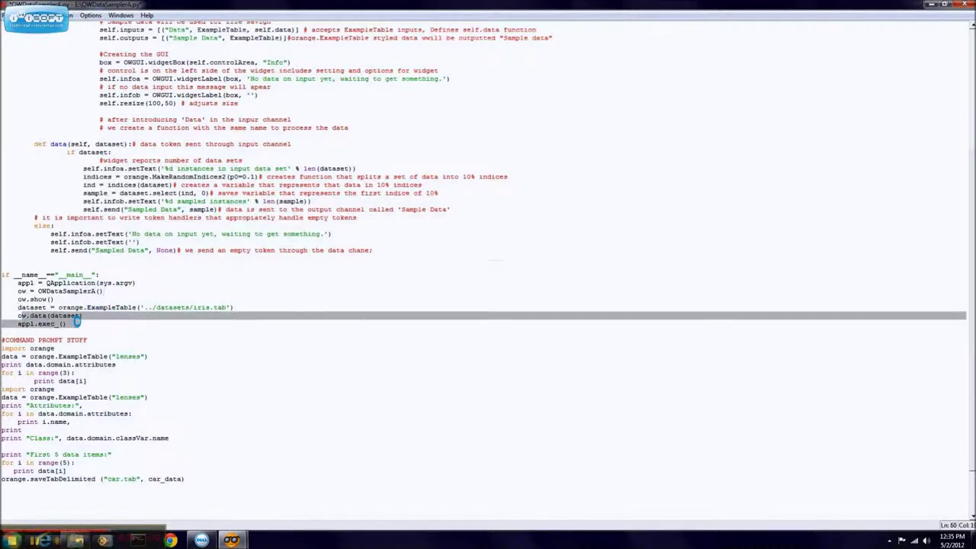
{"action": "scroll", "coordinate": [76, 322], "scroll_direction": "up", "scroll_amount": 1}
{"action": "scroll", "coordinate": [76, 322], "scroll_direction": "up", "scroll_amount": 7}
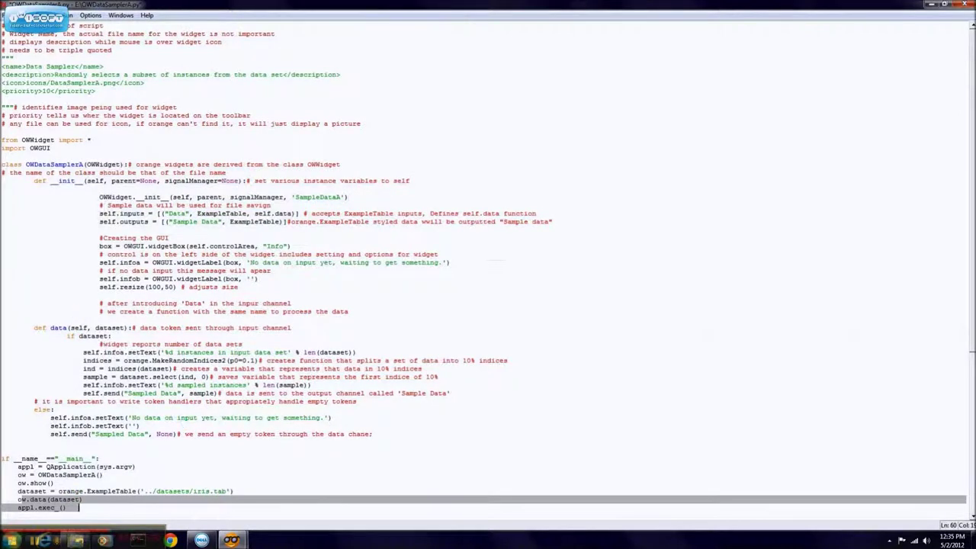
Switch back to the Orange Canvas window from its taskbar thumbnail
{"action": "left_click", "coordinate": [231, 540]}
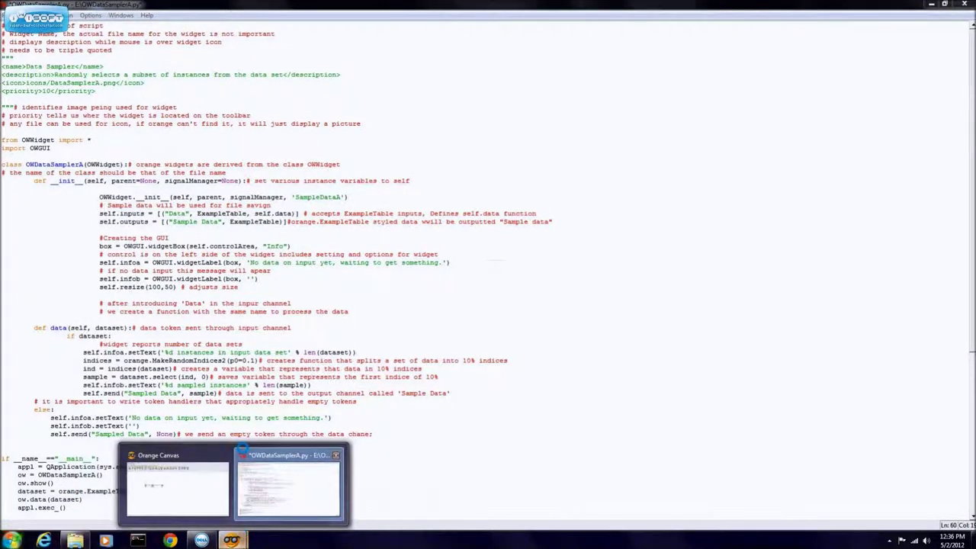
{"action": "left_click", "coordinate": [185, 480]}
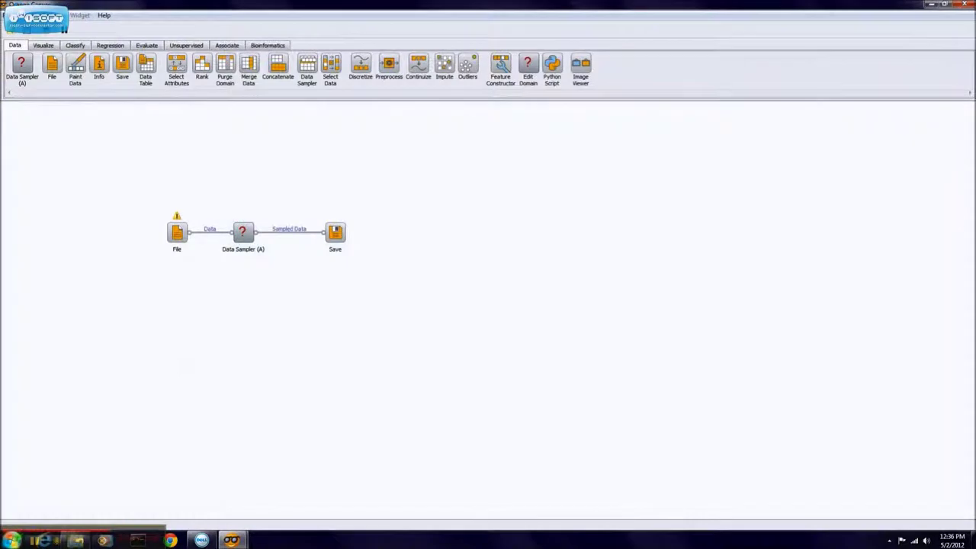